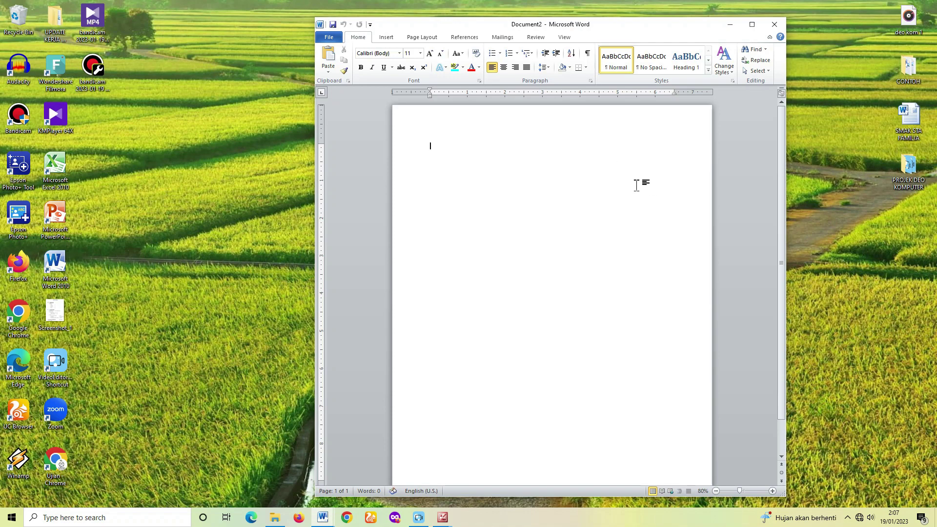
Maximize the blank document's window and enlarge the page view to 190%.
drag(621, 29, 577, 21)
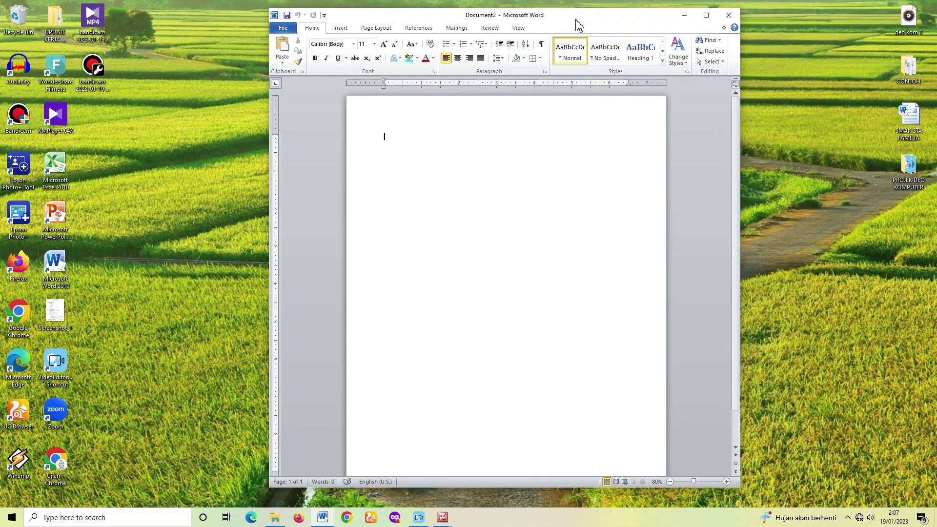
click(705, 15)
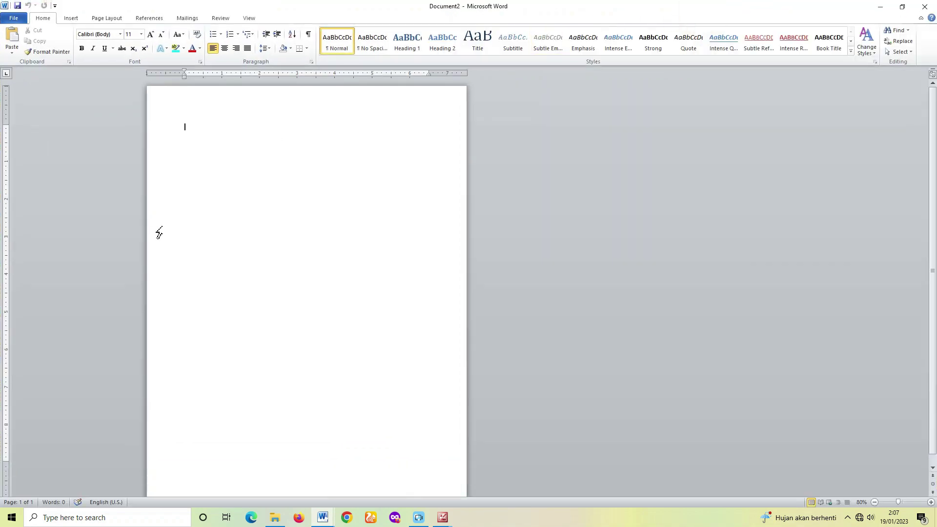
ctrl+scroll(194, 213, up, 6)
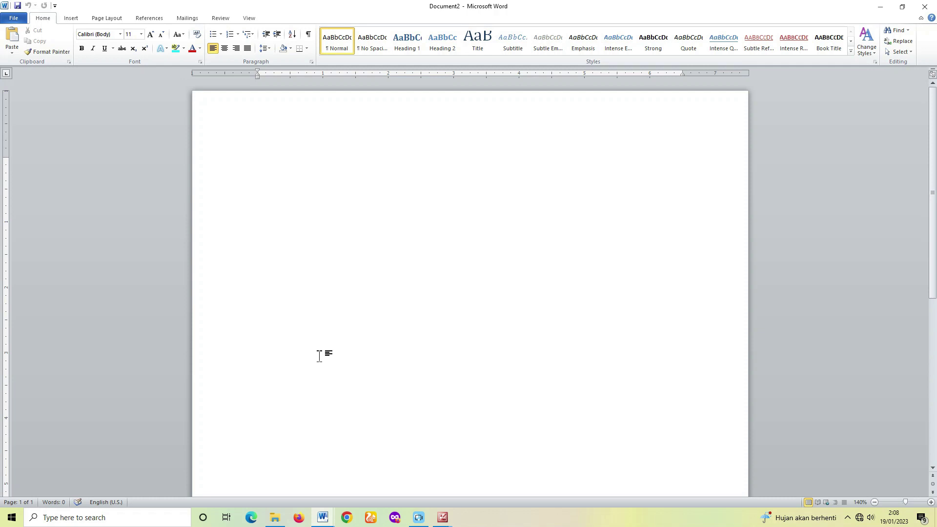
scroll(328, 362, down, 7)
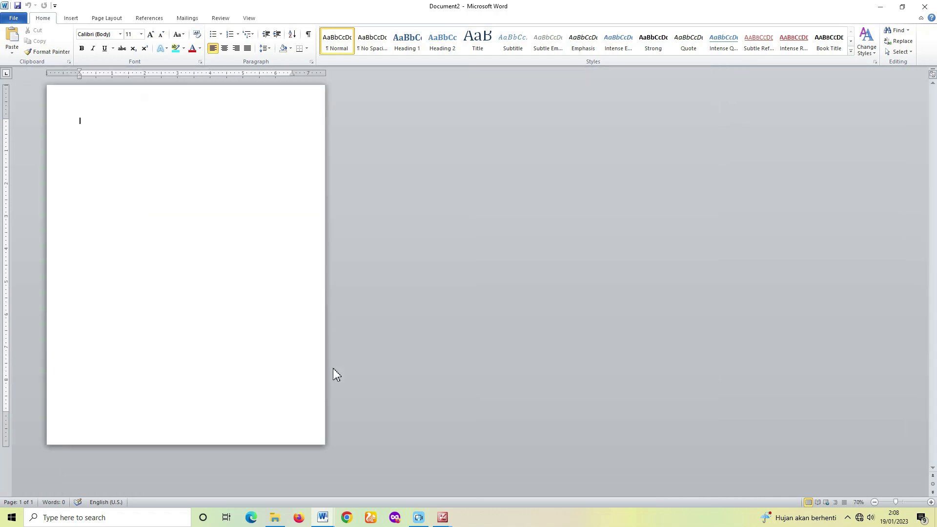
scroll(334, 369, up, 5)
scroll(333, 369, up, 7)
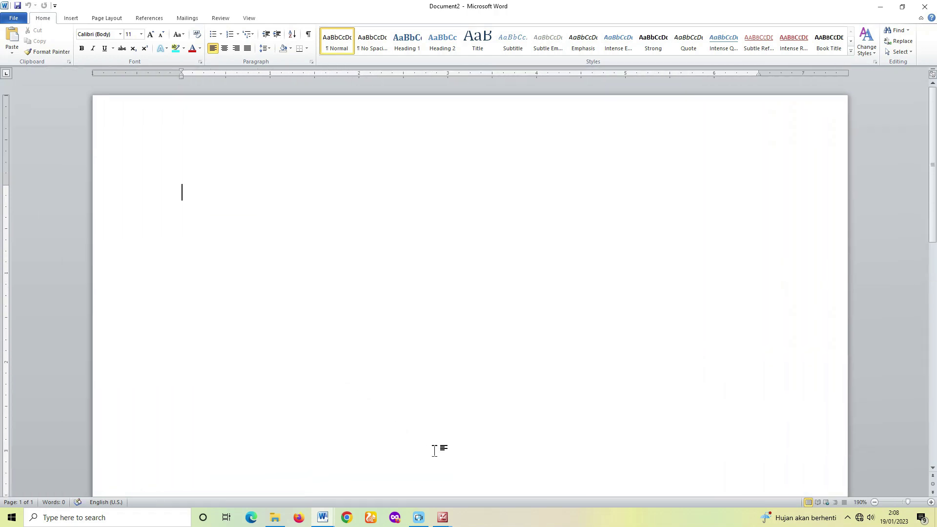
Switch to the Microsoft Office 2010 picture viewer, examine the example page in Screenshot_2, and minimize the viewer.
click(442, 521)
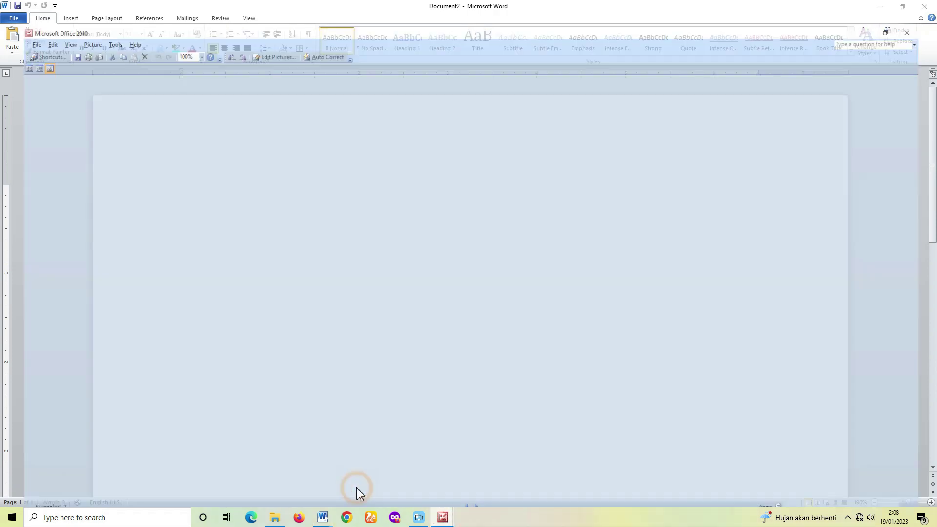
click(357, 488)
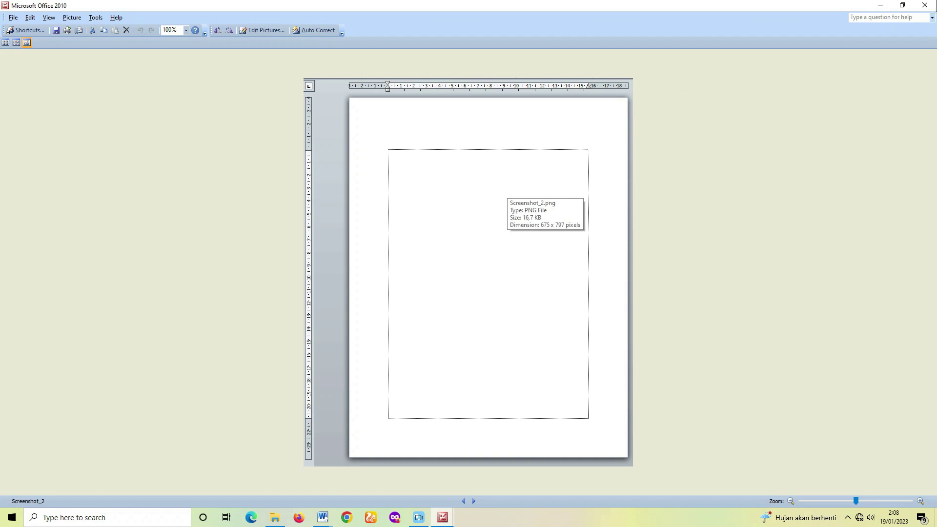
click(902, 5)
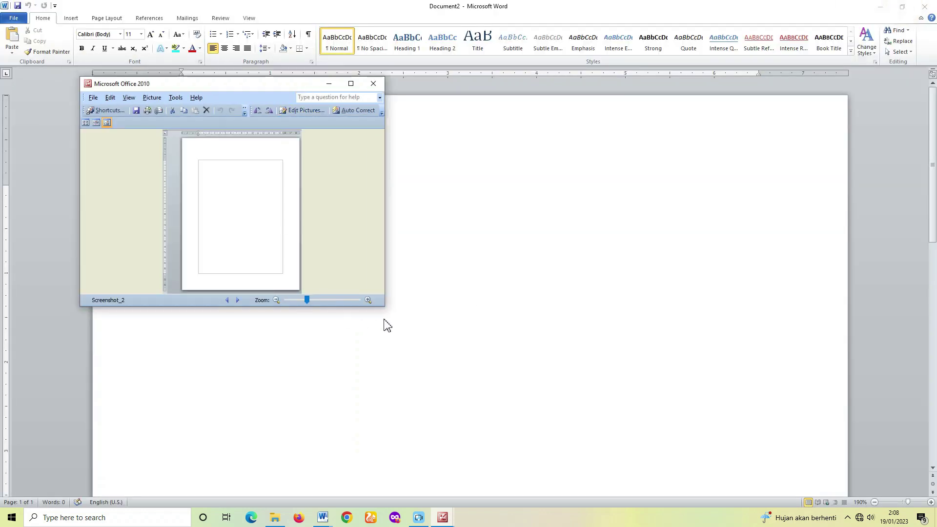
drag(382, 306, 562, 476)
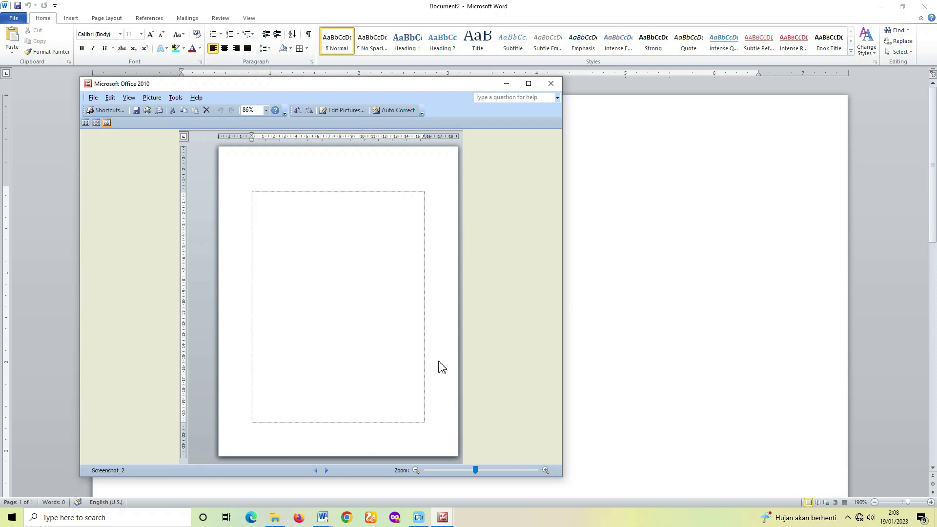
click(506, 83)
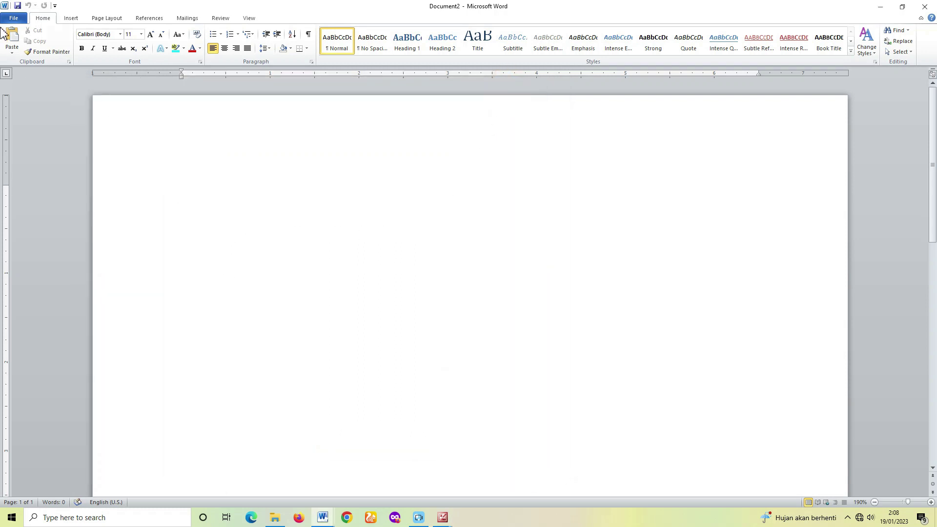
Enable the display of text boundaries in Word's advanced options.
click(15, 18)
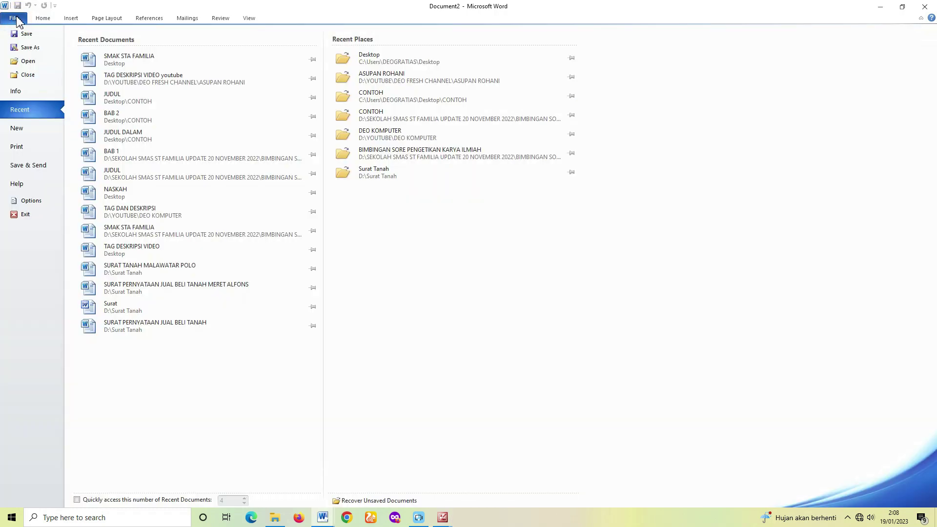
click(30, 204)
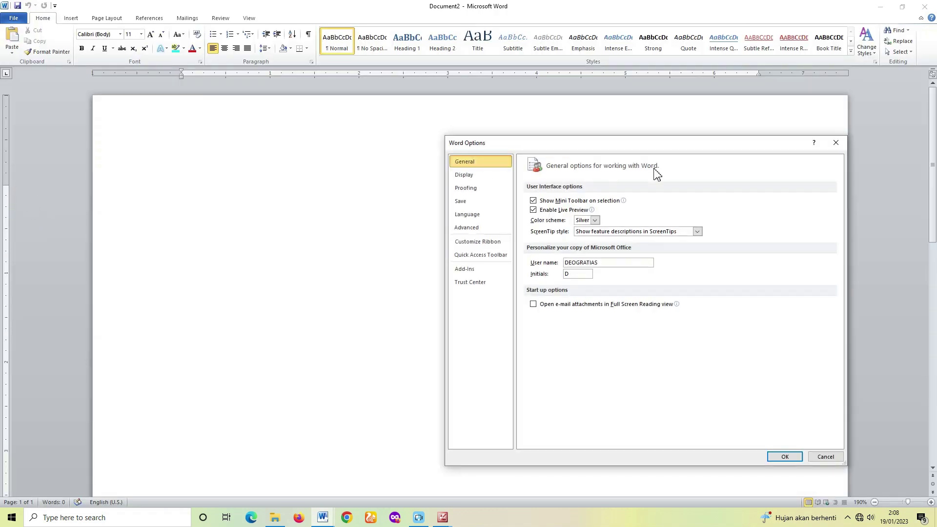
drag(655, 142, 537, 145)
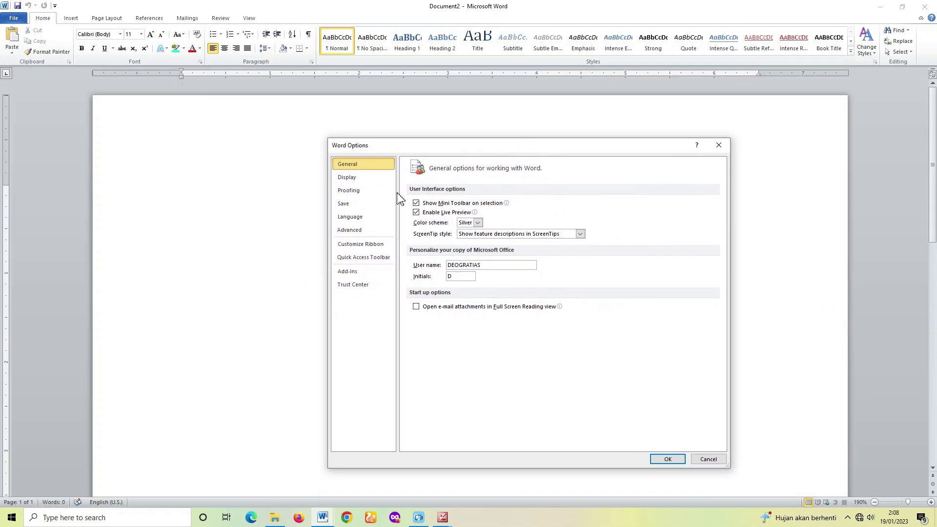
click(354, 232)
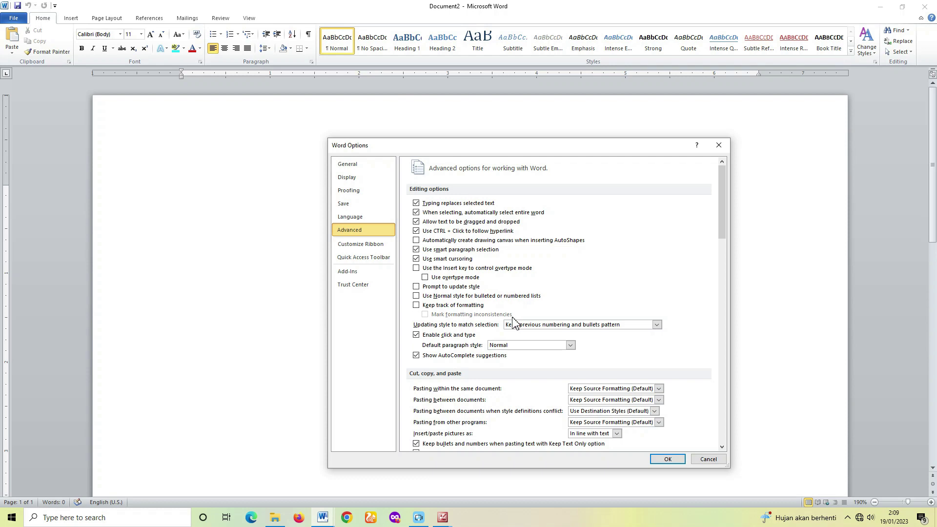
scroll(513, 322, down, 6)
scroll(514, 322, up, 2)
scroll(514, 322, down, 6)
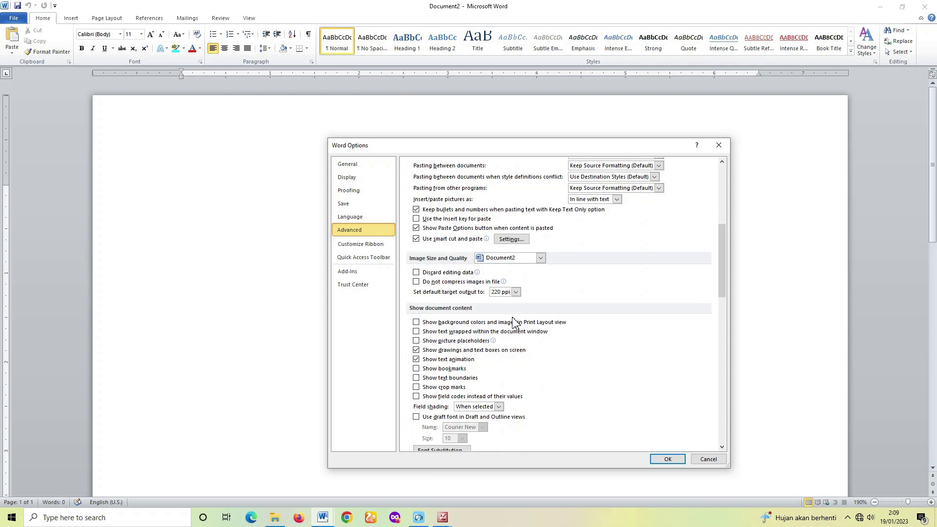
scroll(514, 322, down, 3)
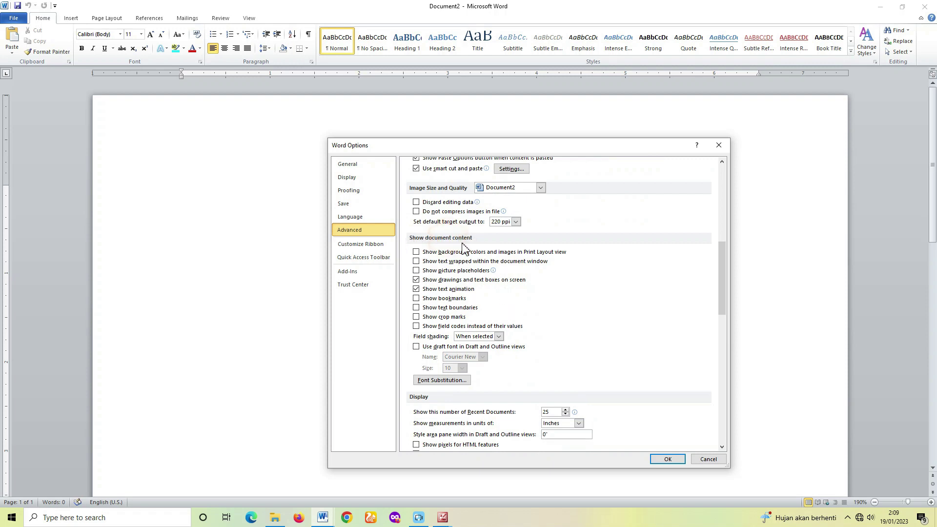
click(417, 308)
Set the measurement units to Centimeters in the advanced display options and apply the changes.
scroll(420, 312, down, 1)
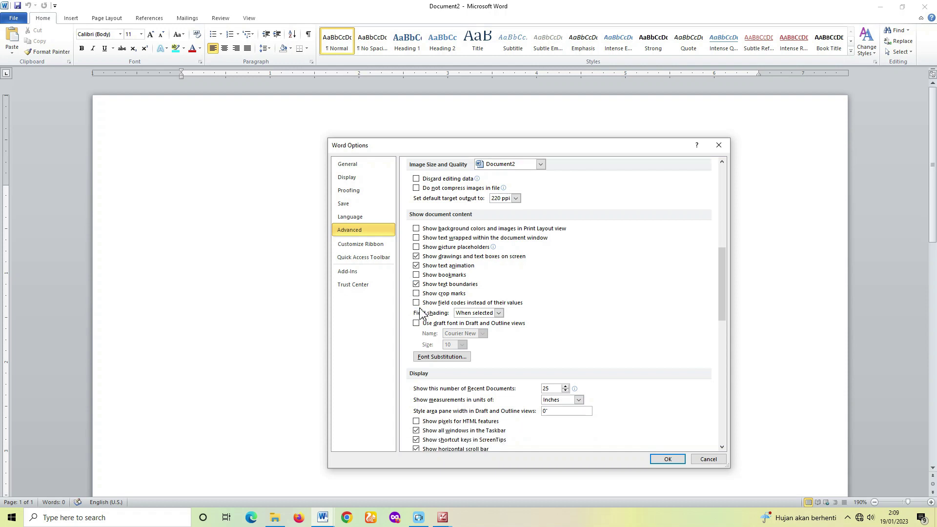
scroll(421, 312, down, 1)
scroll(420, 313, up, 2)
scroll(421, 314, down, 3)
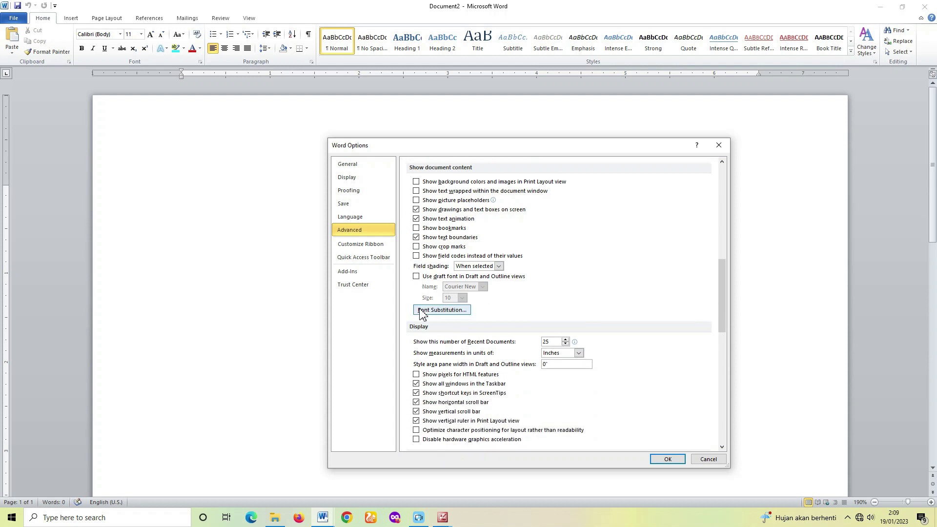
scroll(420, 312, down, 2)
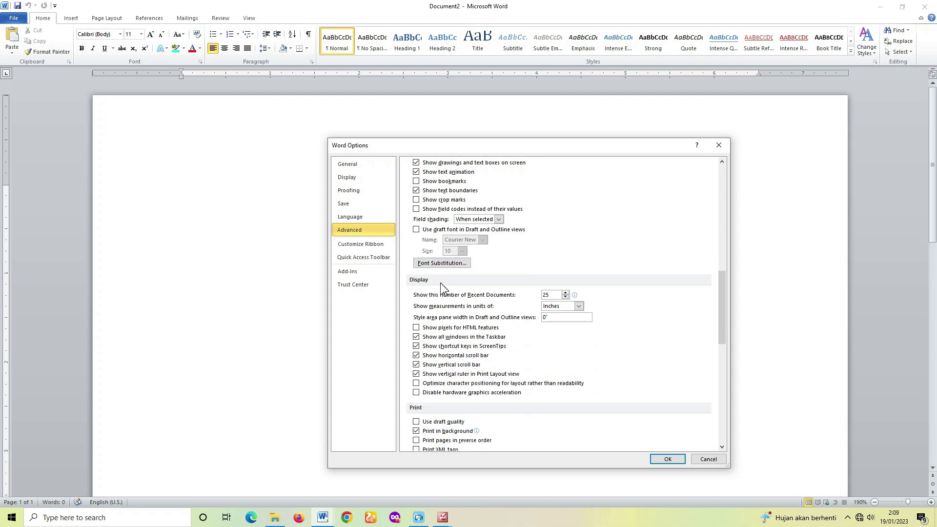
scroll(421, 287, down, 1)
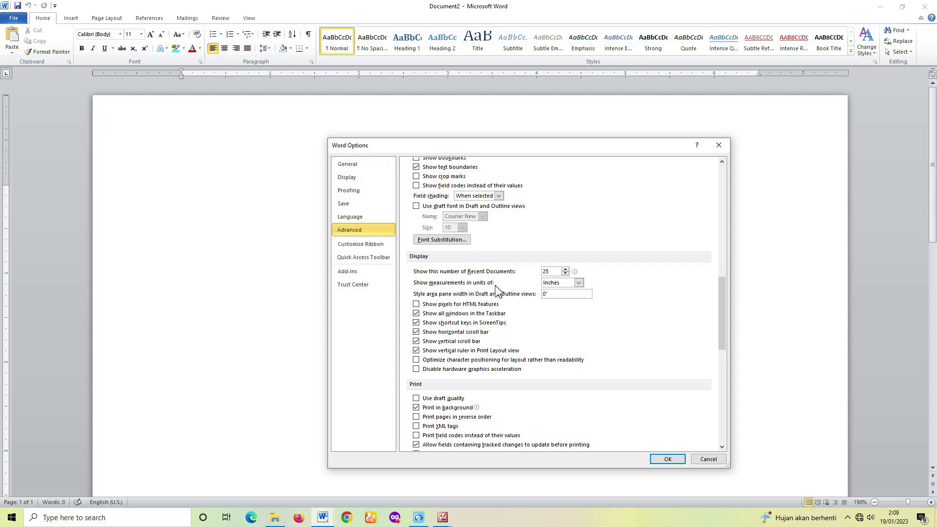
click(580, 284)
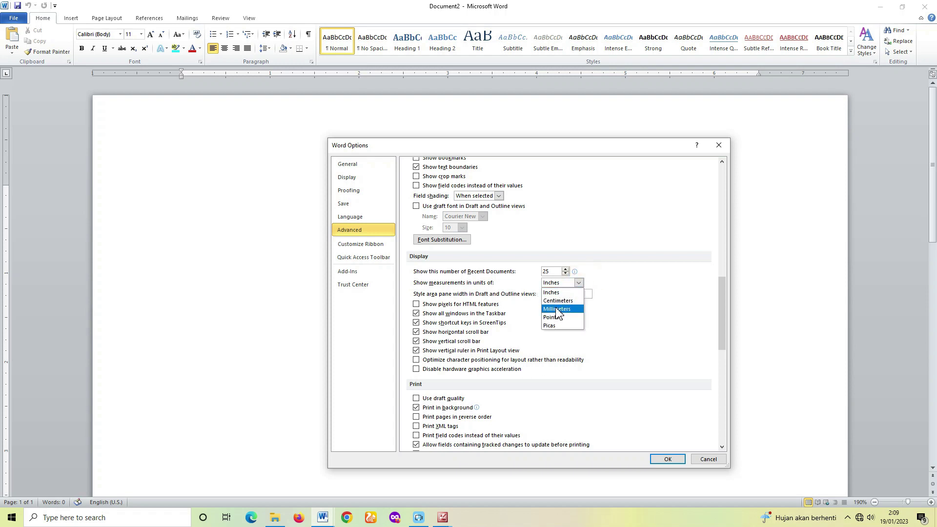
click(557, 301)
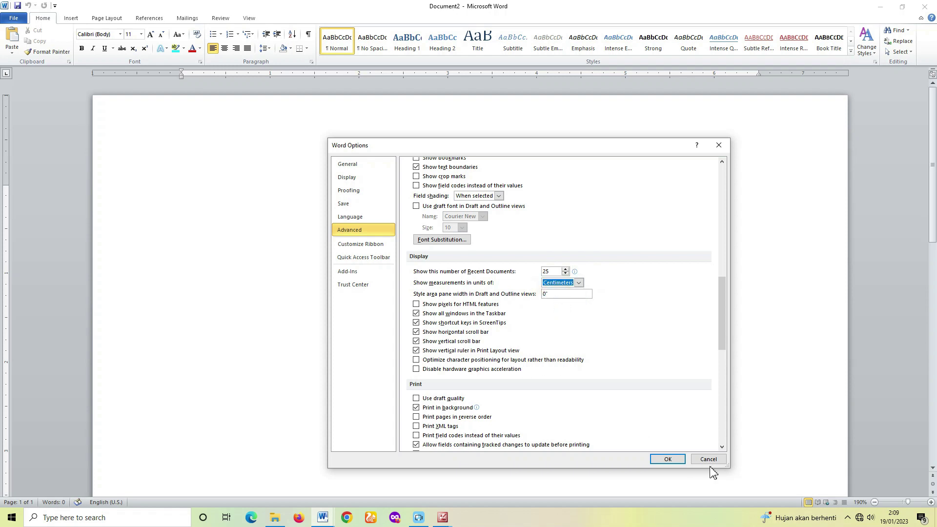
click(667, 459)
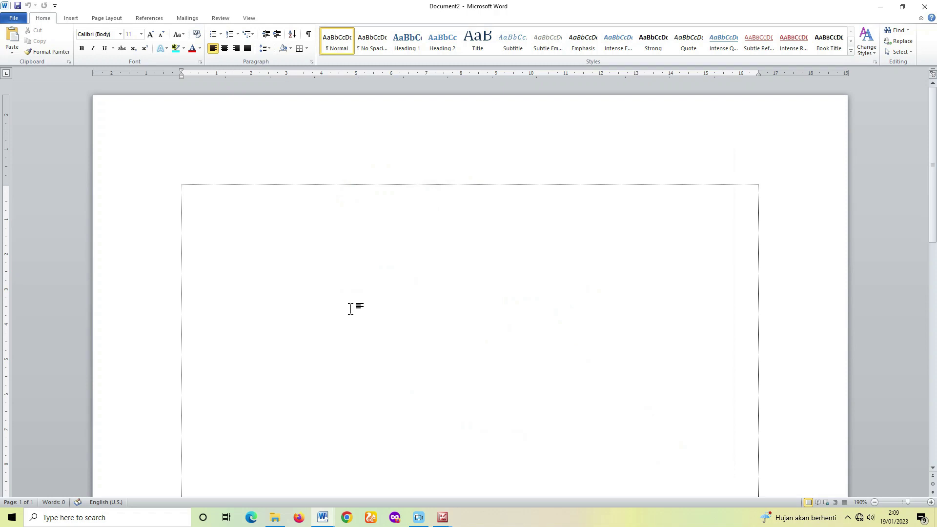
Examine the text boundary frame on the blank page, both as a whole and close up at its upper corner.
scroll(350, 308, down, 9)
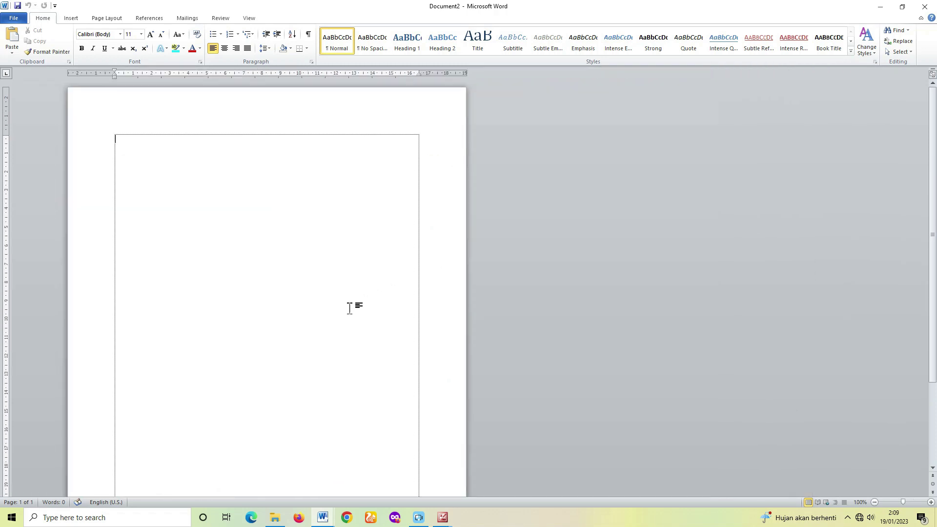
scroll(350, 308, down, 2)
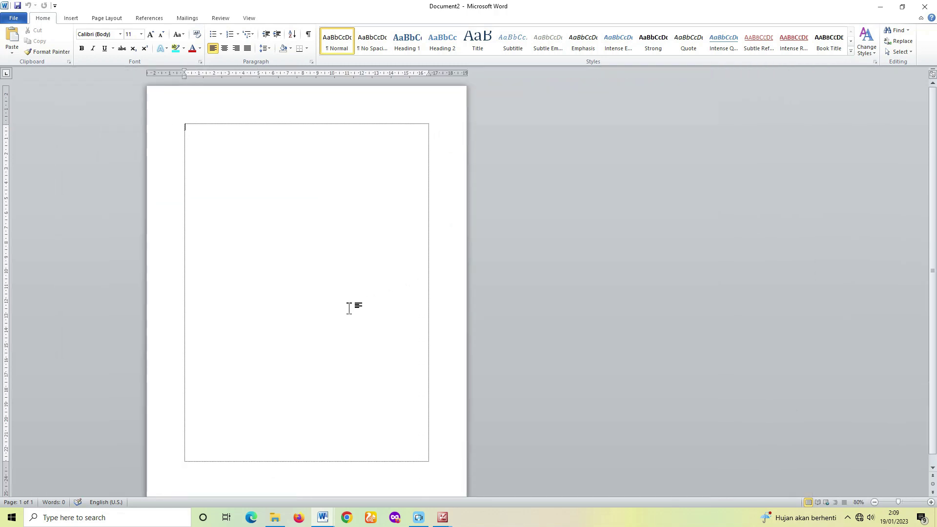
double_click(187, 125)
scroll(299, 390, up, 7)
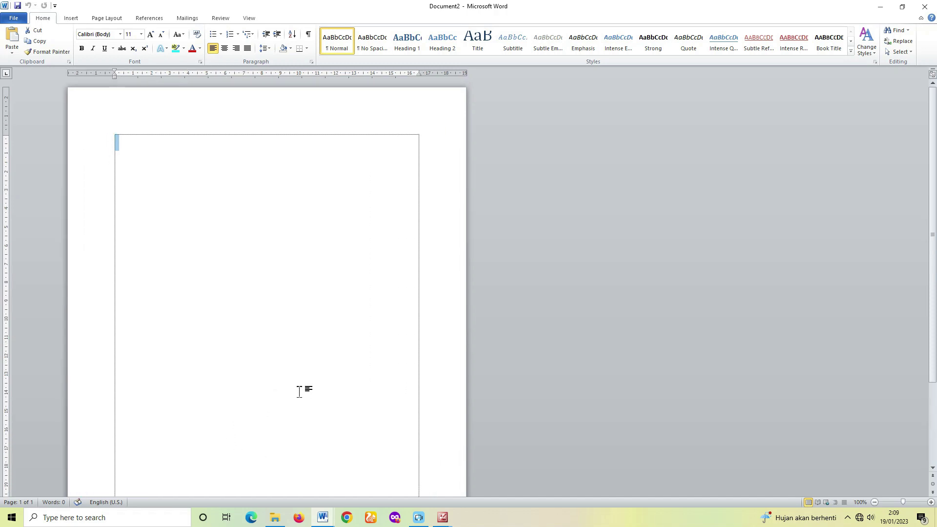
scroll(299, 390, down, 7)
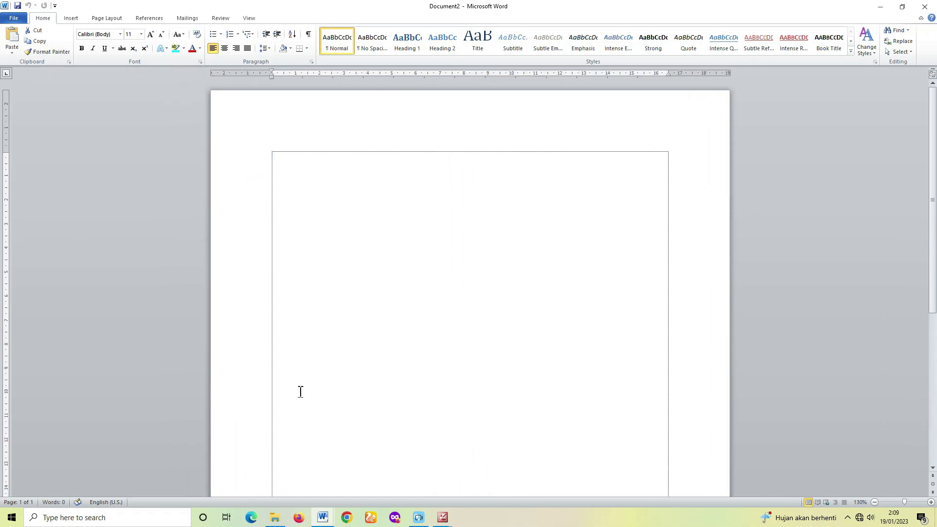
scroll(299, 390, up, 10)
scroll(299, 390, up, 2)
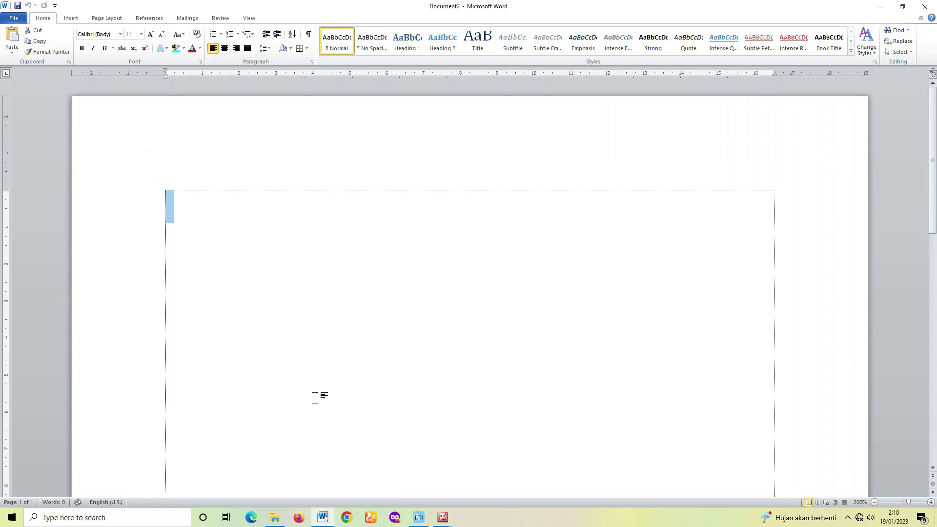
Switch to the Microsoft Office 2010 picture viewer, read the KARYA ILMIAH paper, margin, font and spacing guidelines in Screenshot_1, and minimize the viewer.
click(444, 519)
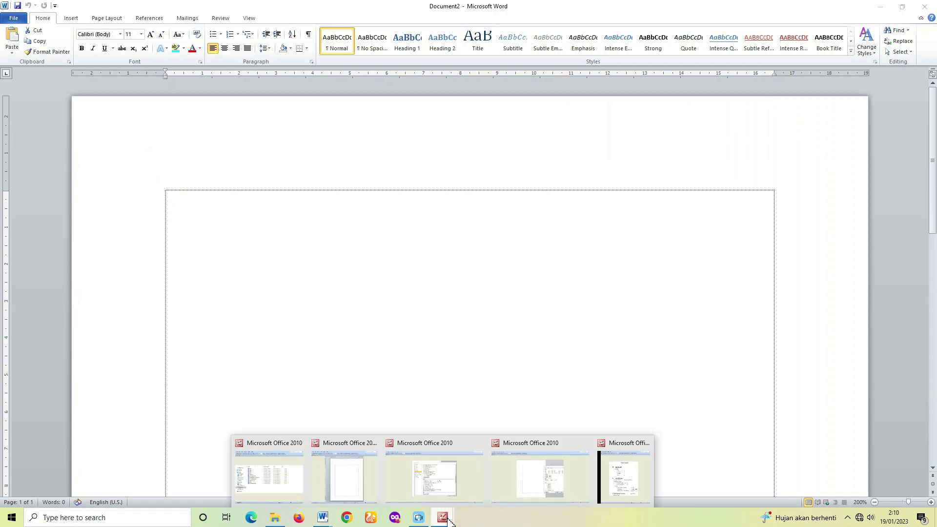
click(621, 464)
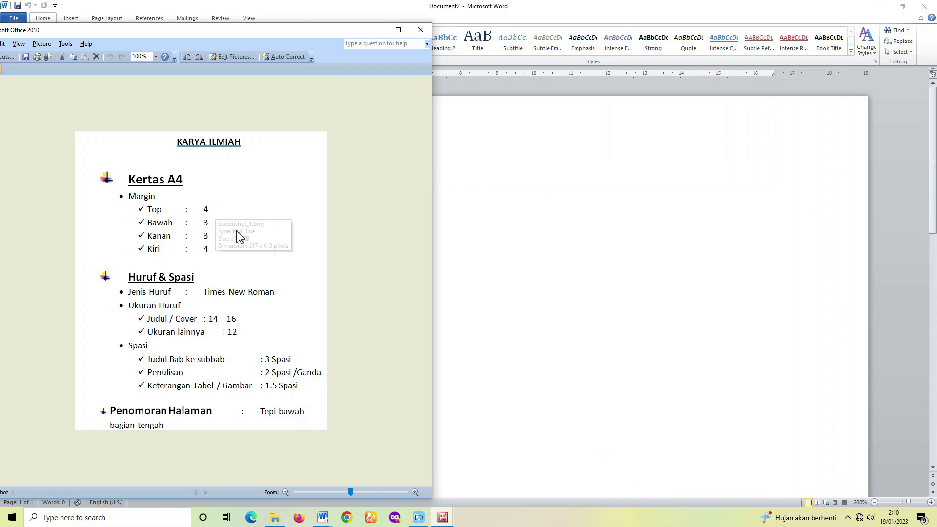
drag(195, 200, 142, 189)
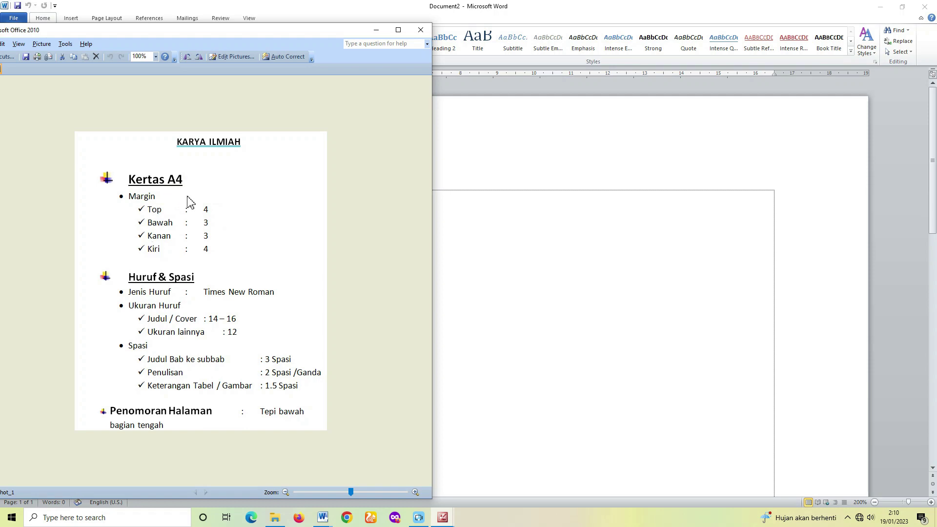
drag(285, 30, 649, 89)
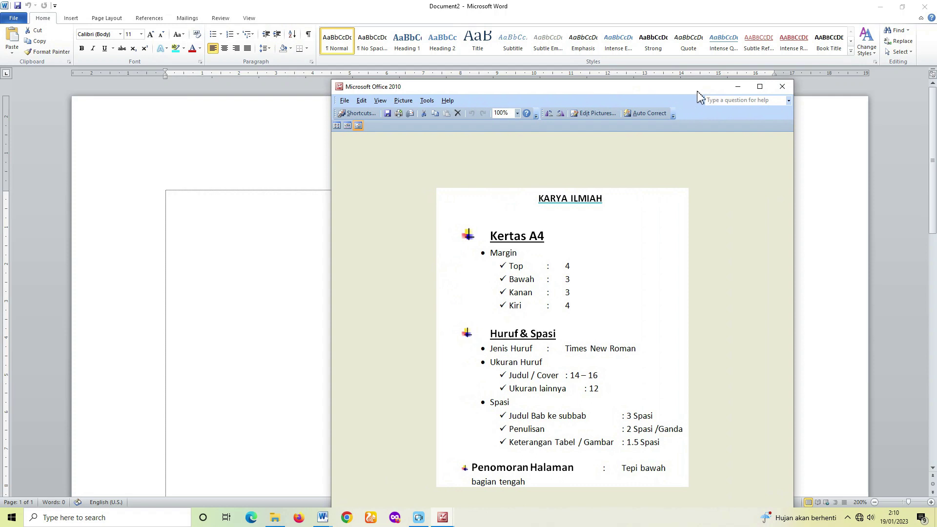
drag(712, 92, 697, 96)
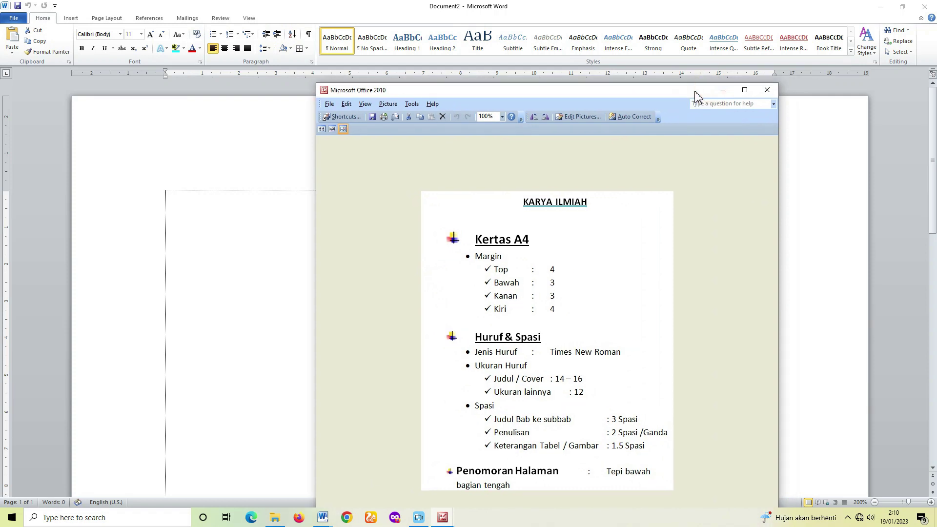
click(722, 90)
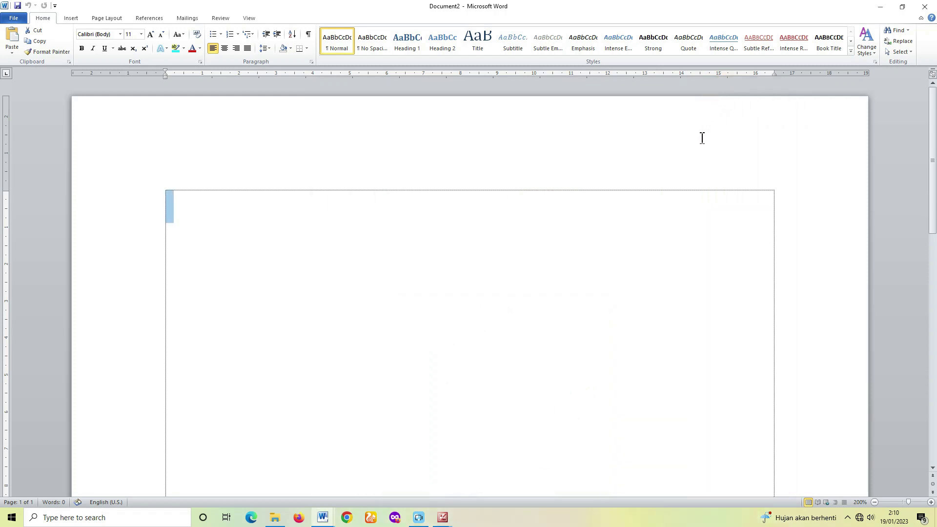
Set the document's paper size to A4 210 x 297 mm and its orientation to Portrait.
click(104, 19)
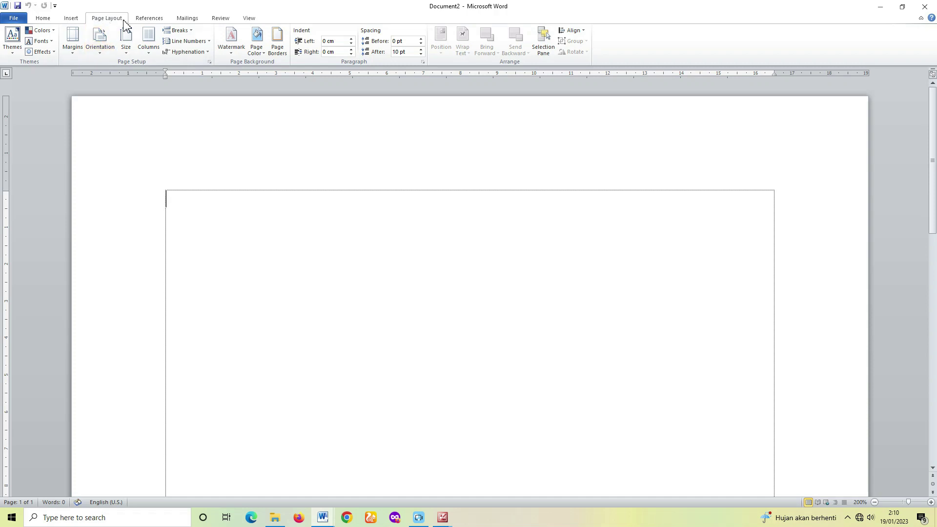
click(129, 55)
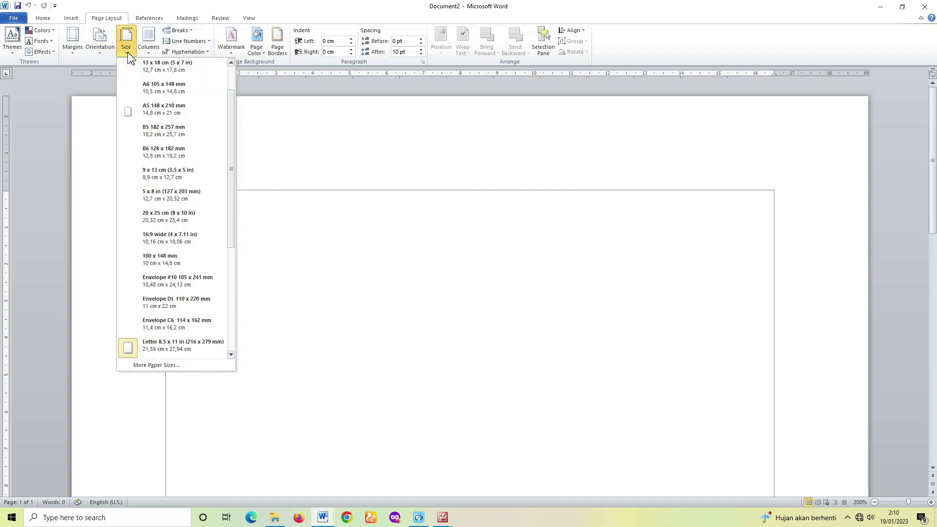
scroll(178, 288, down, 3)
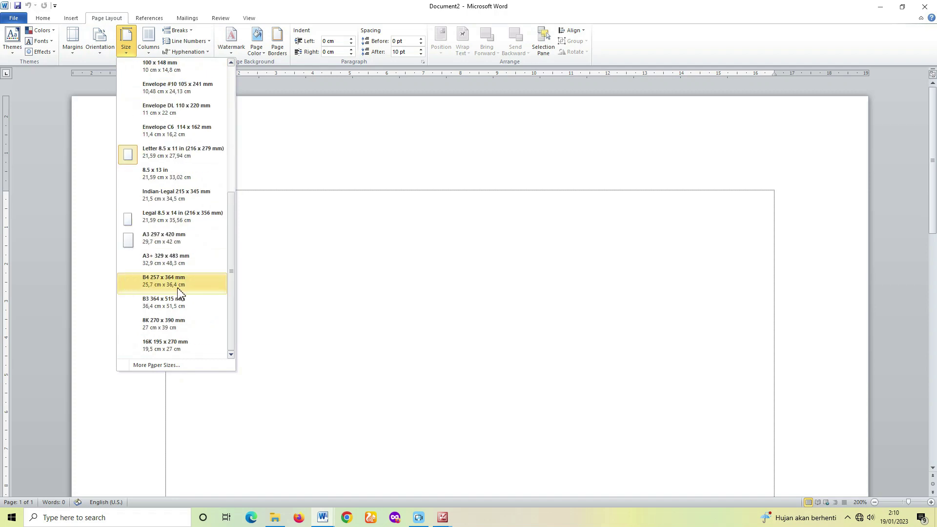
scroll(178, 293, up, 4)
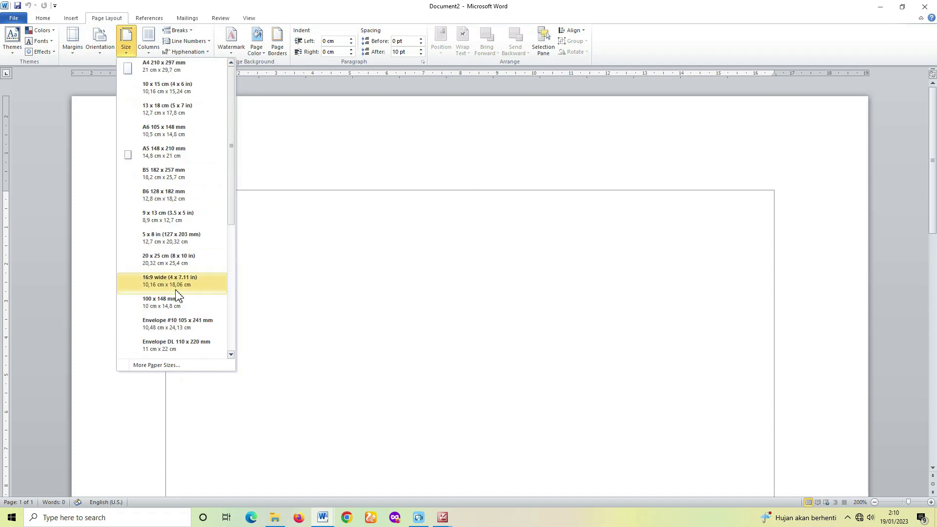
drag(233, 221, 232, 188)
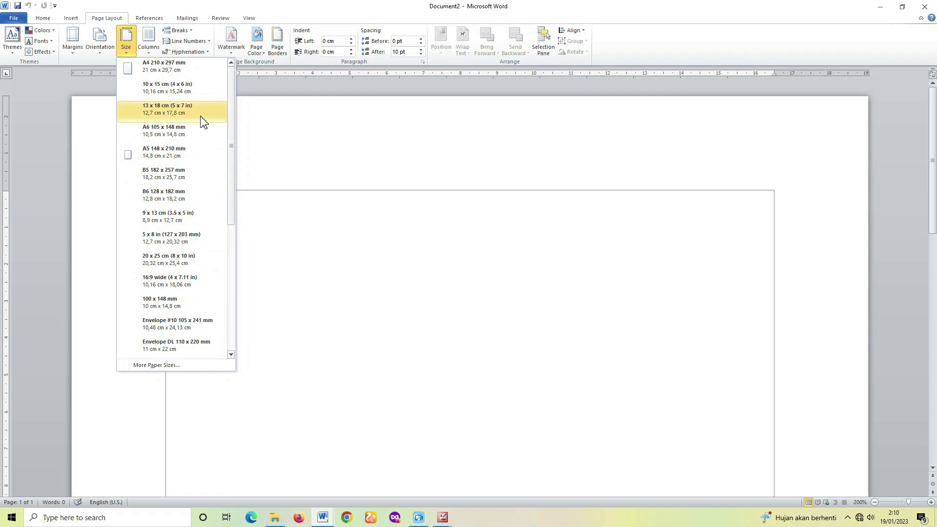
click(156, 73)
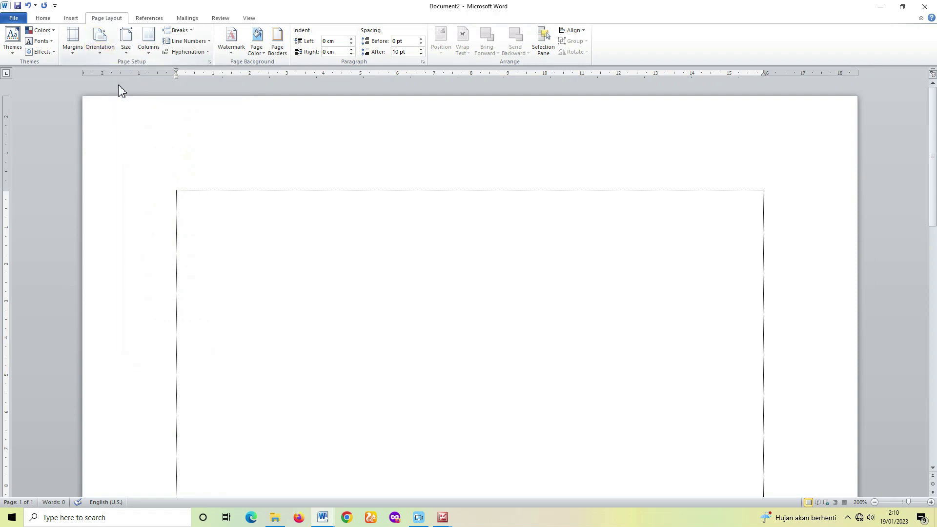
click(100, 51)
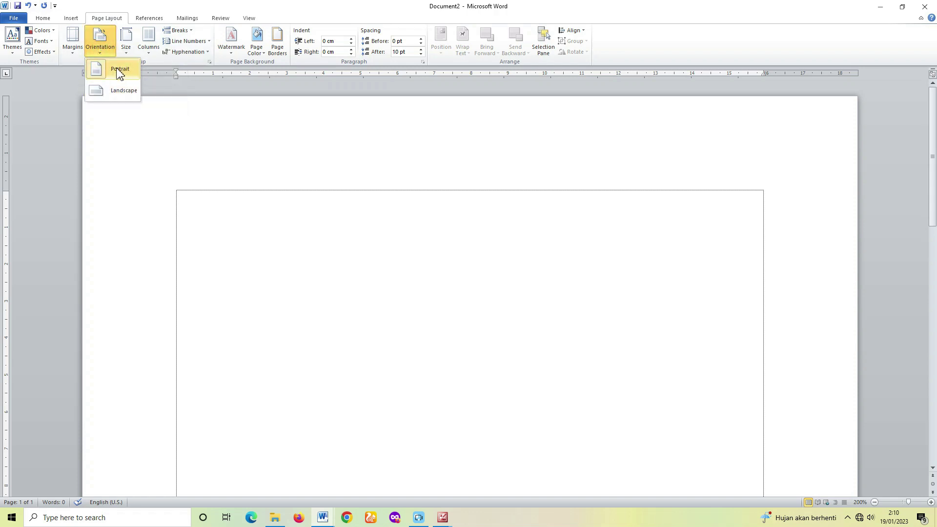
click(117, 70)
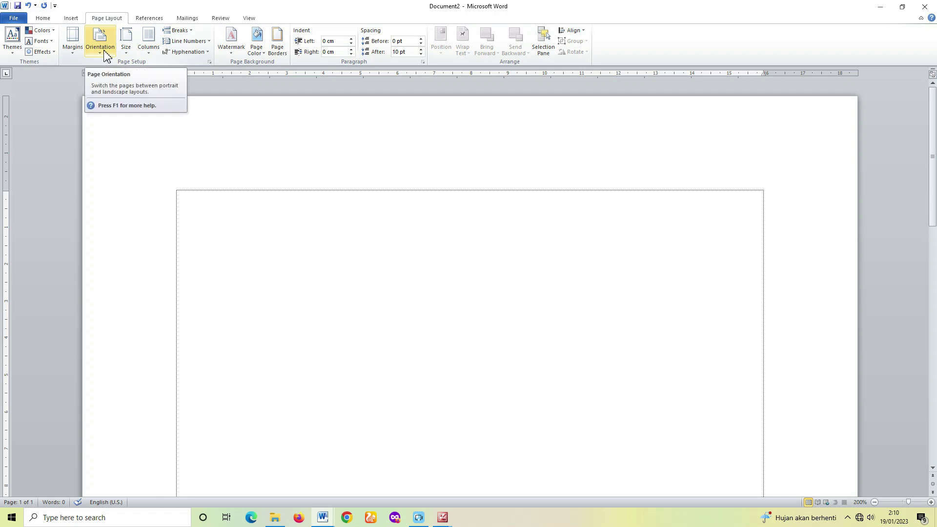
Switch to the Microsoft Office 2010 picture viewer, reread the margin values in the KARYA ILMIAH guidelines, and minimize the viewer.
click(73, 53)
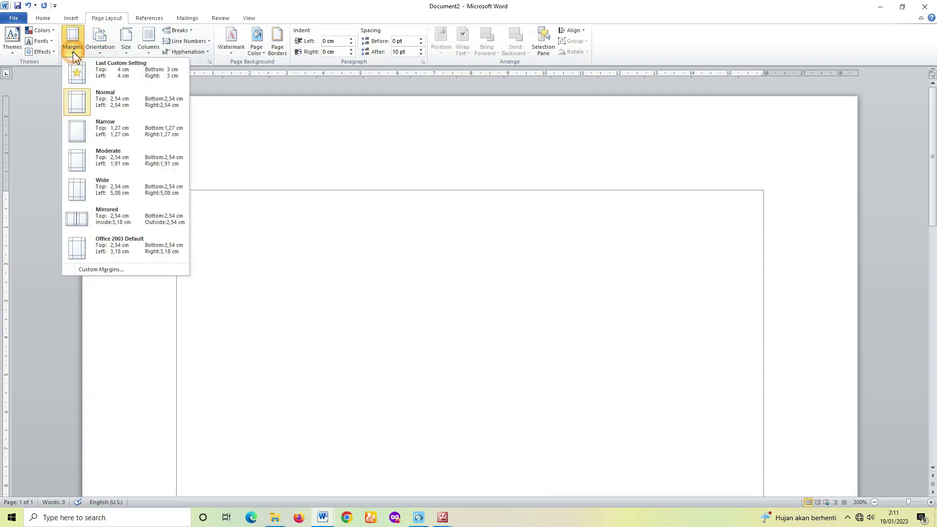
click(444, 519)
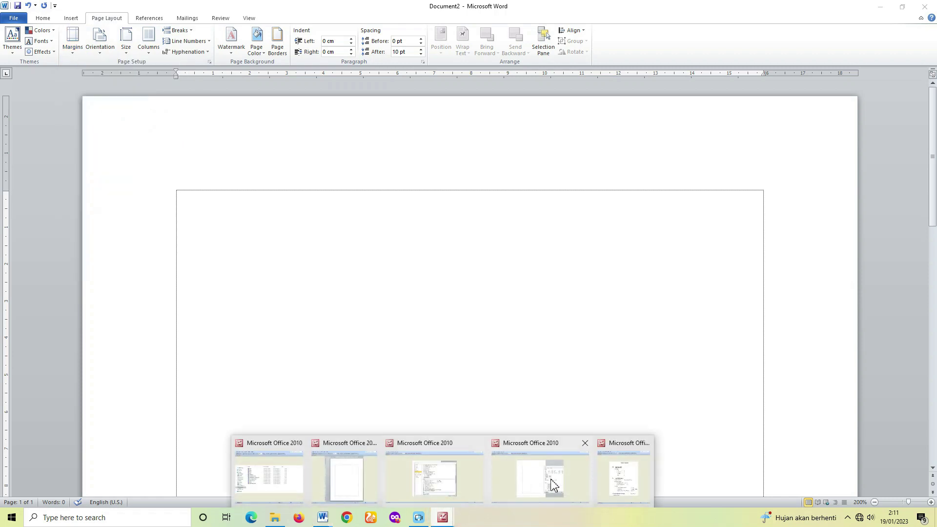
click(627, 481)
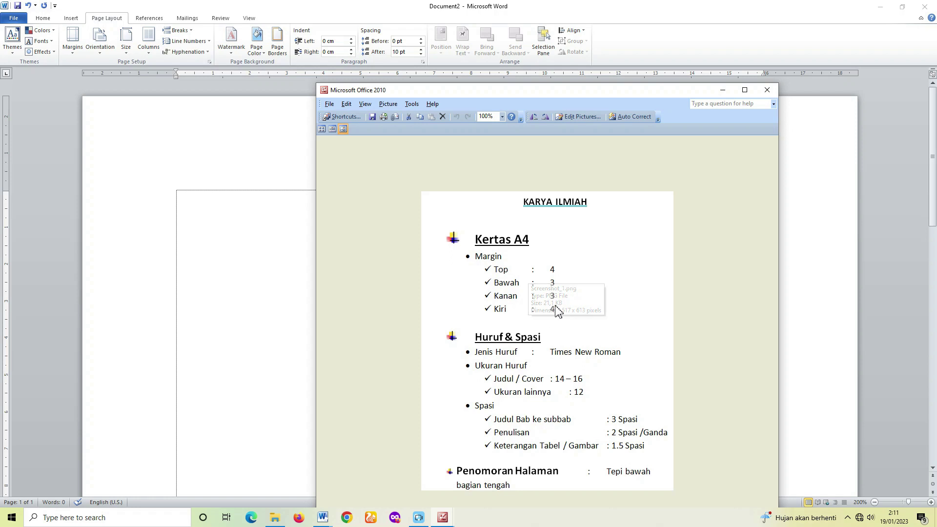
click(722, 93)
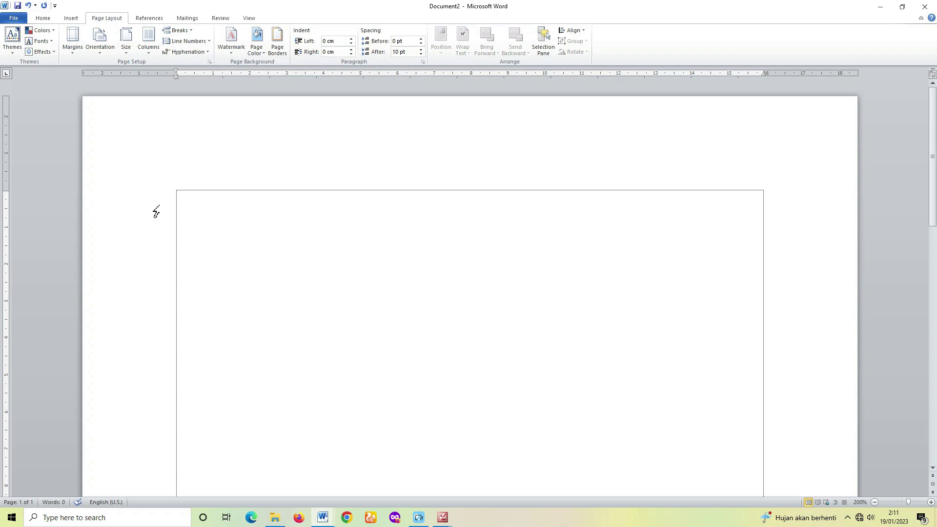
Open the custom margin settings and check them against the margin list in the KARYA ILMIAH guideline picture.
click(72, 55)
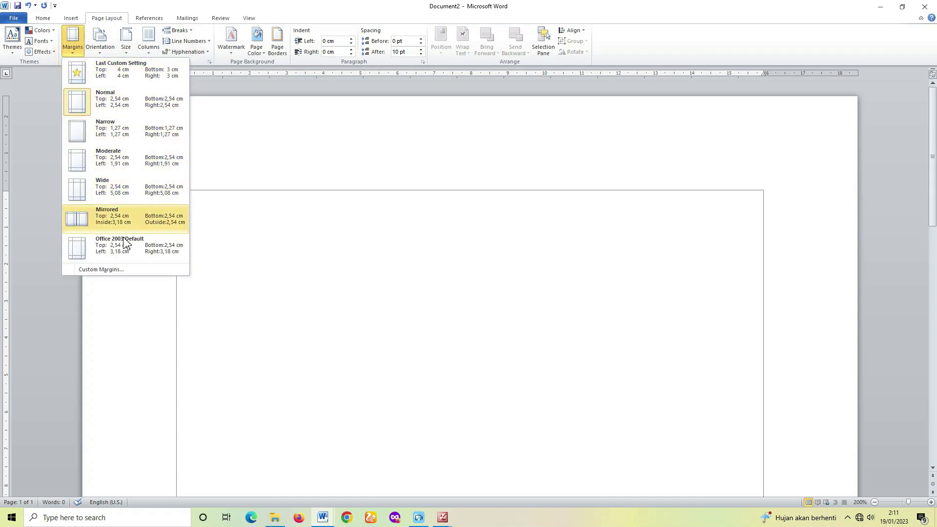
click(128, 270)
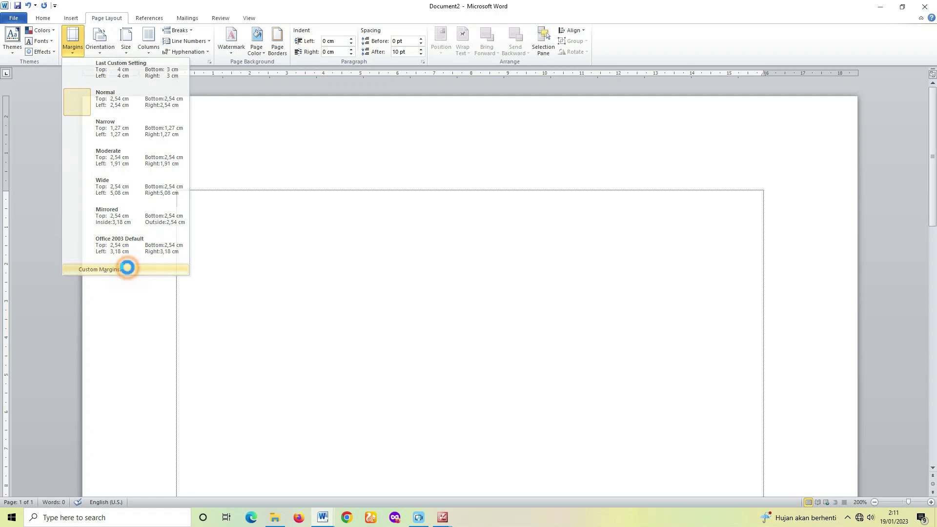
drag(265, 185, 567, 143)
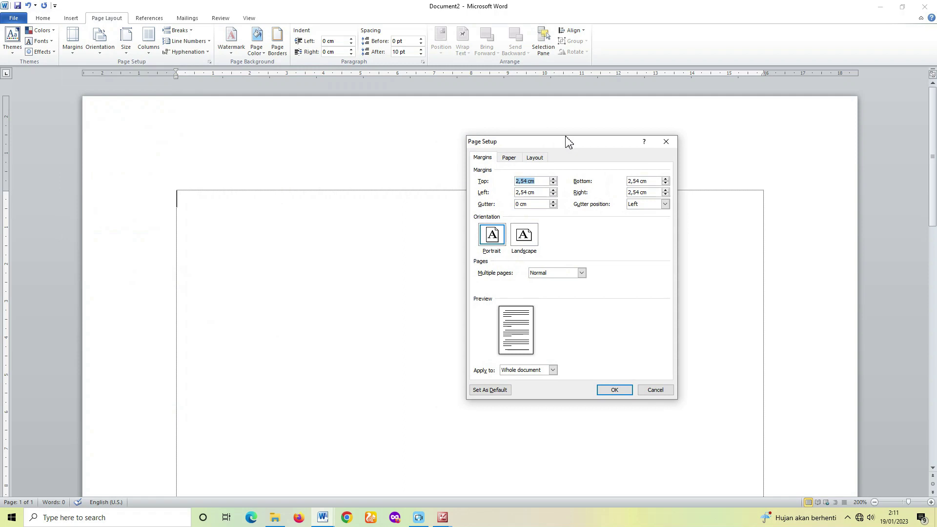
click(442, 517)
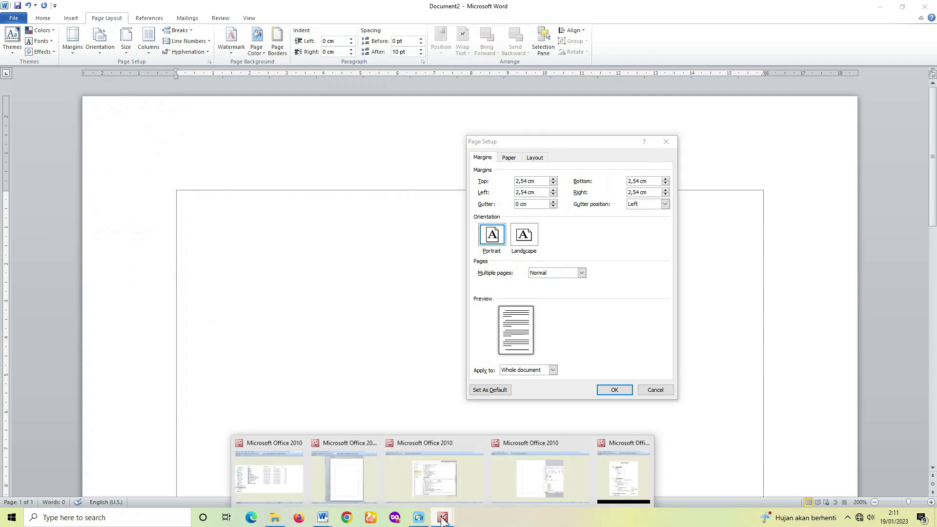
click(605, 484)
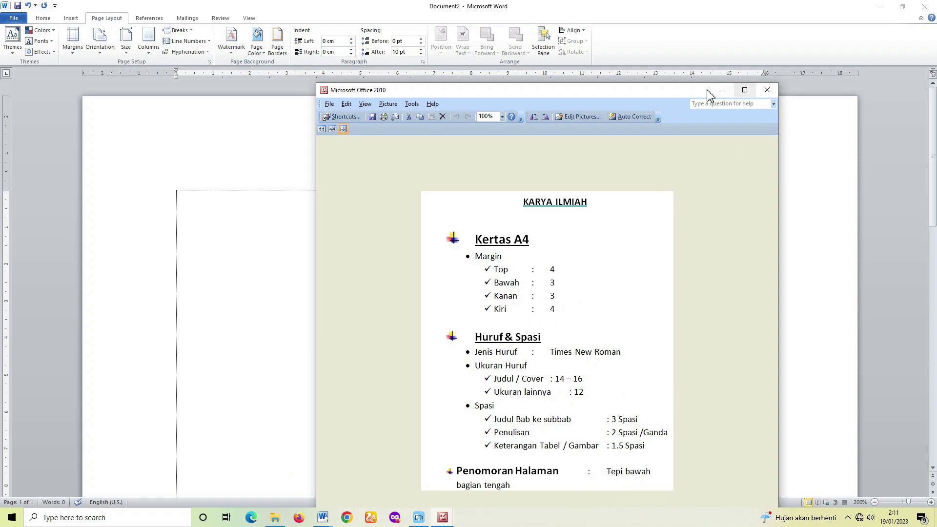
click(722, 91)
drag(592, 146, 592, 206)
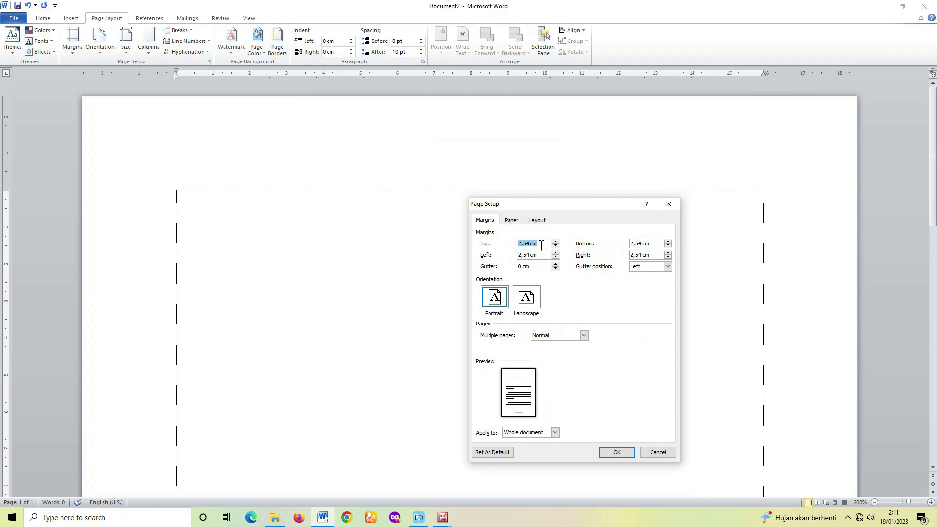
Set the page margins to top 4, bottom 3, left 4 and right 3 cm and apply them to the whole document.
text(4)
double_click(654, 244)
text(3)
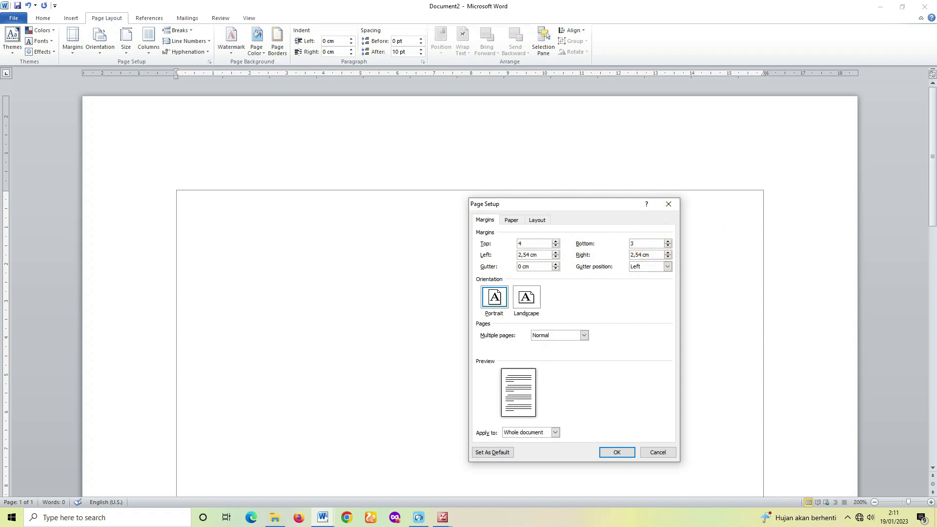
double_click(541, 254)
text(4)
double_click(656, 255)
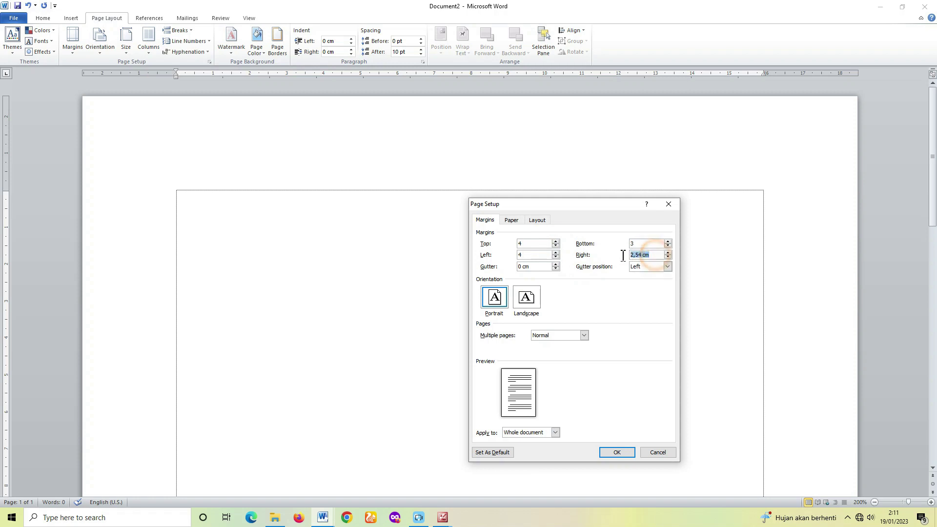
text(3)
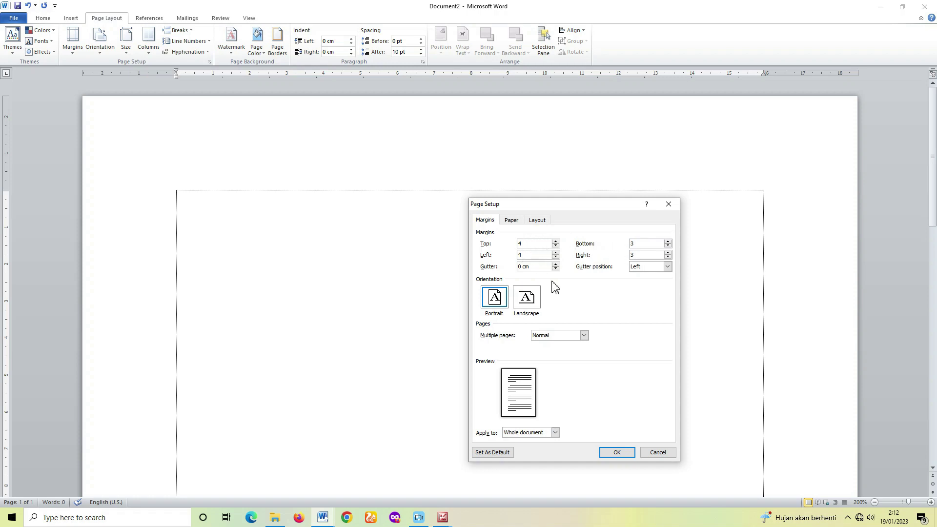
click(615, 453)
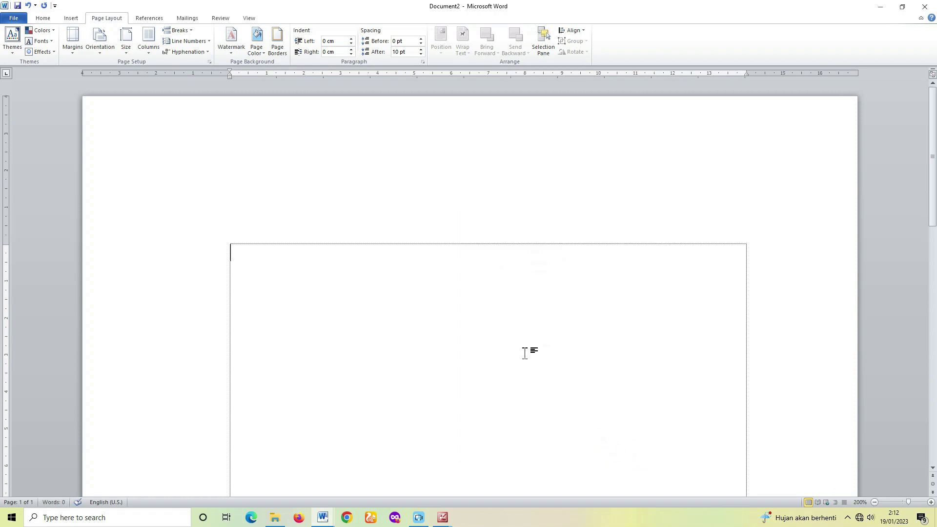
Examine the new margins on the page and along both rulers, close up and zoomed out.
ctrl+scroll(476, 356, down, 9)
ctrl+scroll(456, 344, down, 3)
ctrl+scroll(388, 328, up, 6)
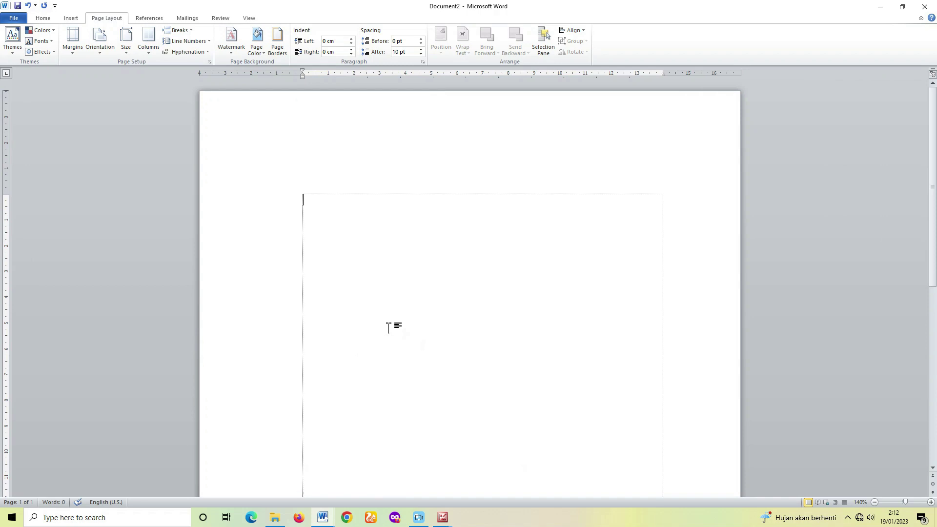
ctrl+scroll(388, 328, up, 8)
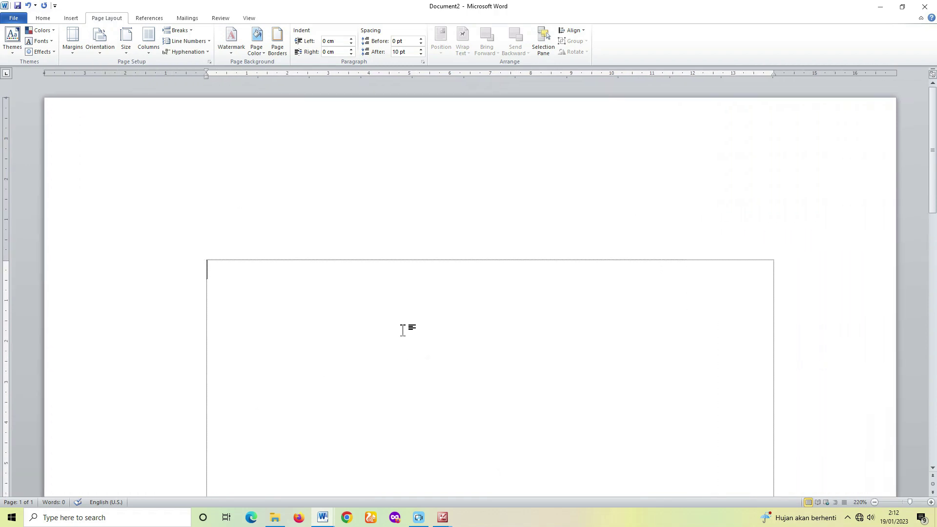
ctrl+scroll(403, 330, down, 2)
drag(6, 246, 5, 245)
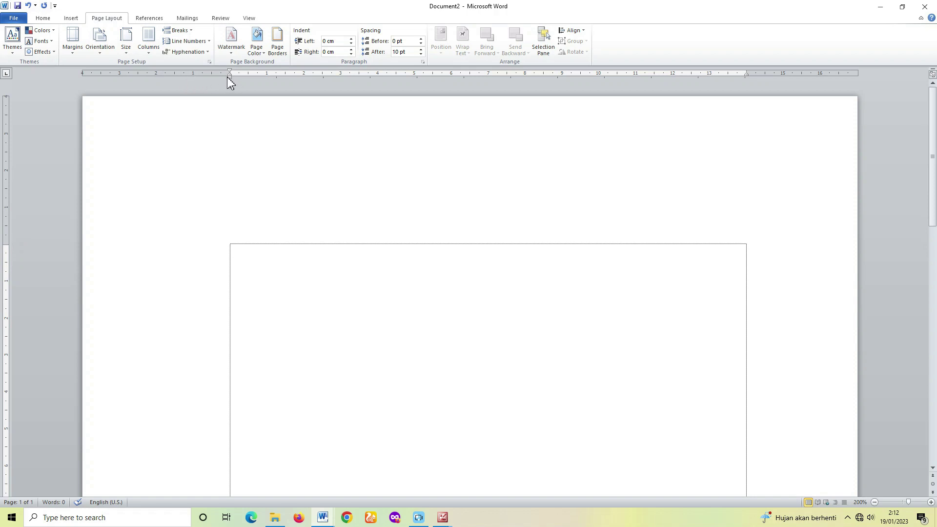
drag(230, 77, 230, 77)
drag(749, 72, 748, 71)
ctrl+scroll(308, 331, down, 1)
ctrl+scroll(308, 331, down, 10)
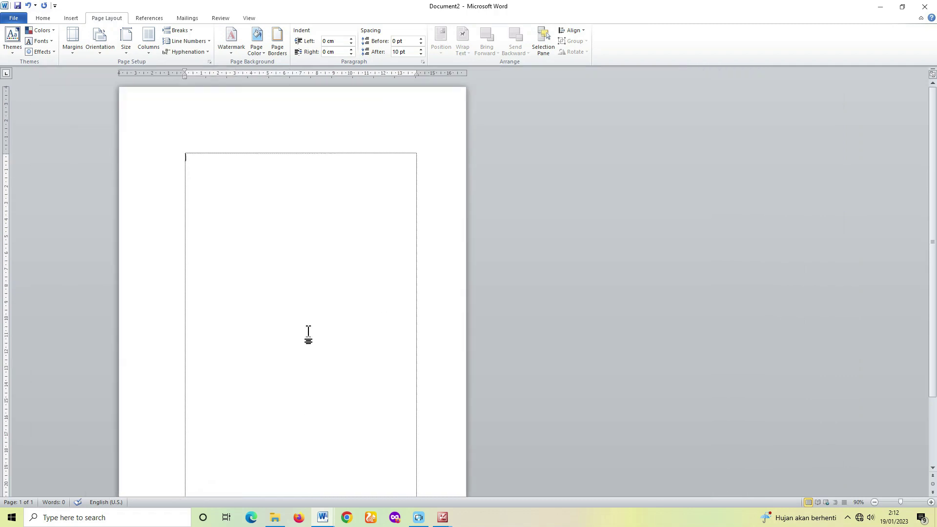
ctrl+scroll(309, 332, up, 12)
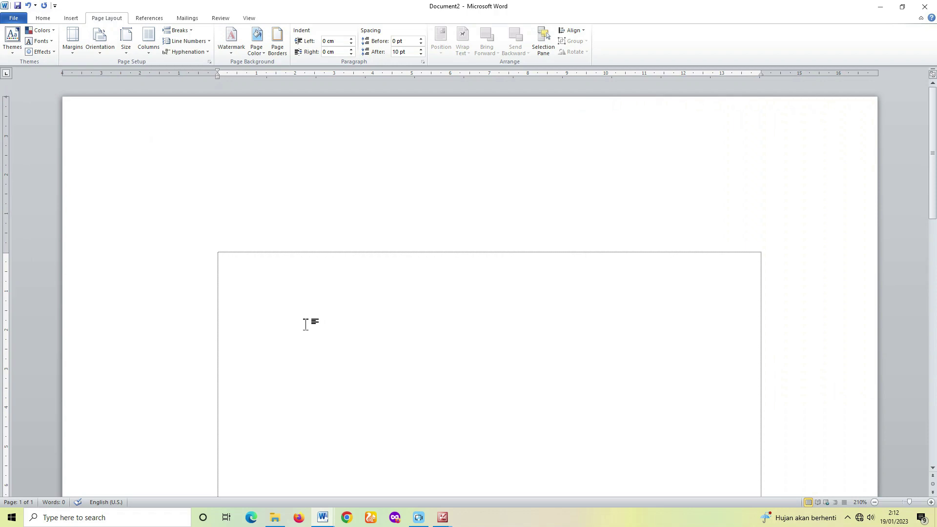
click(14, 18)
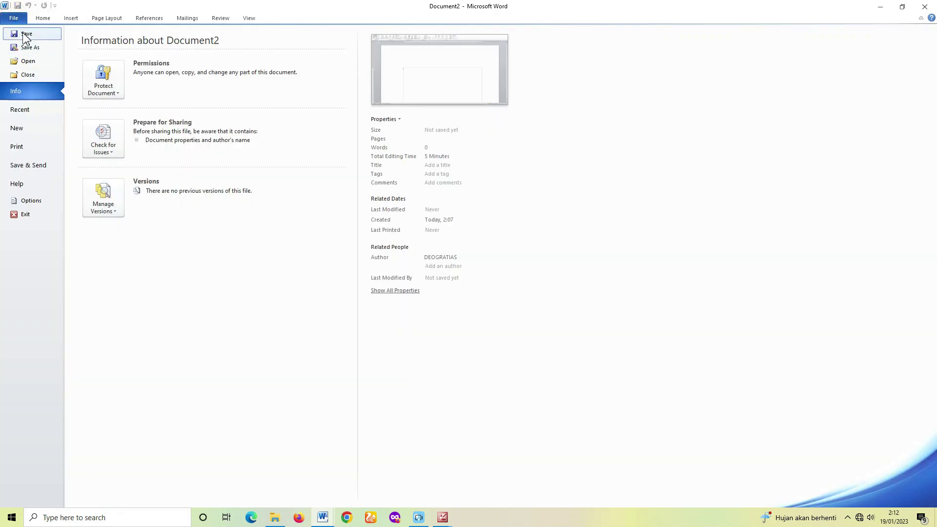
click(14, 19)
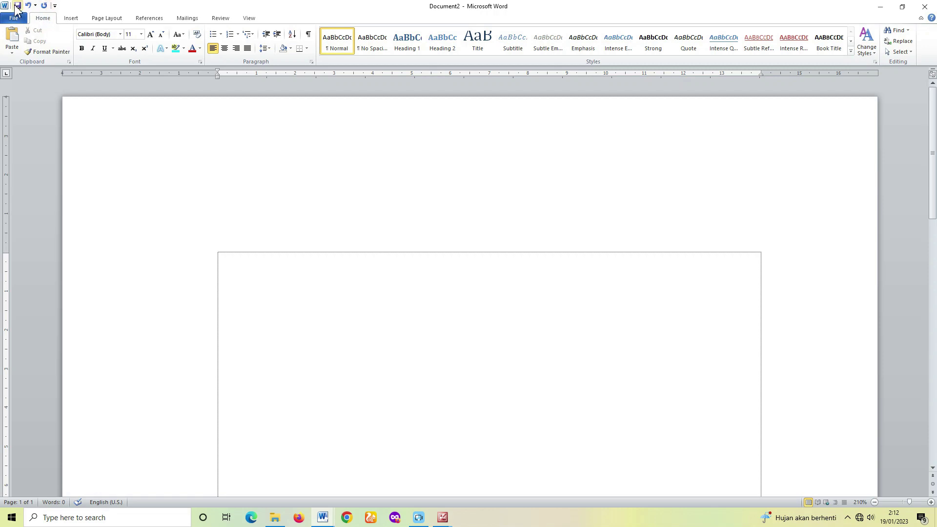
Switch to the Microsoft Office 2010 picture viewer and read the list of separate paper files, from BAB 1 to KATA PENGANTAR, in Screenshot_1.
click(444, 517)
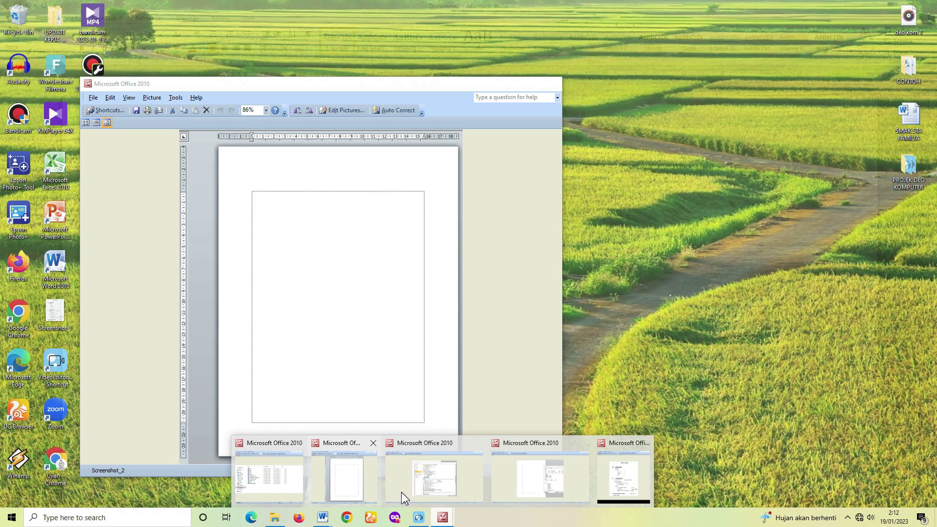
mouse_move(418, 493)
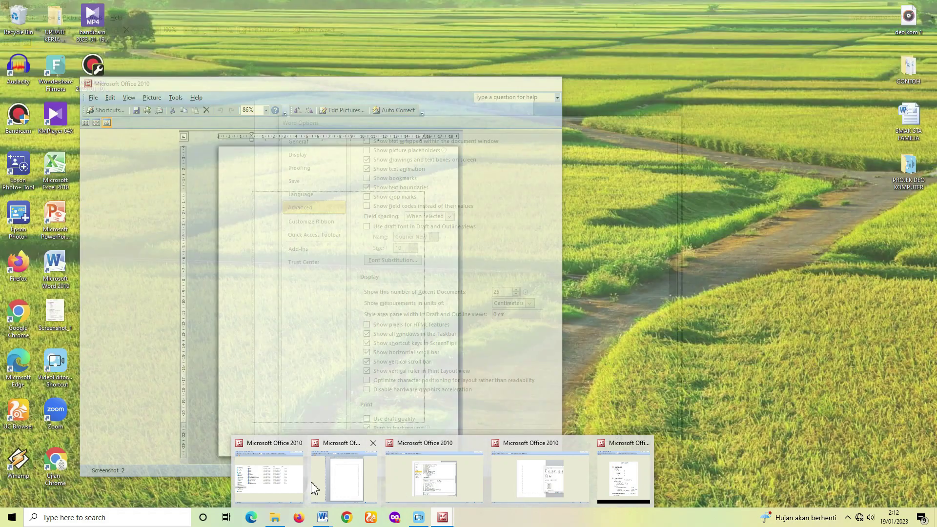
mouse_move(271, 488)
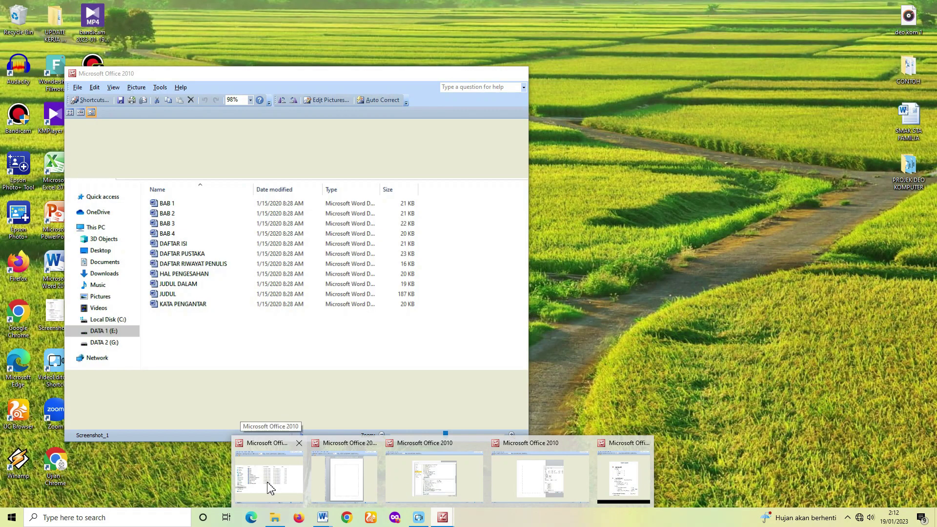
click(271, 488)
drag(358, 78, 433, 67)
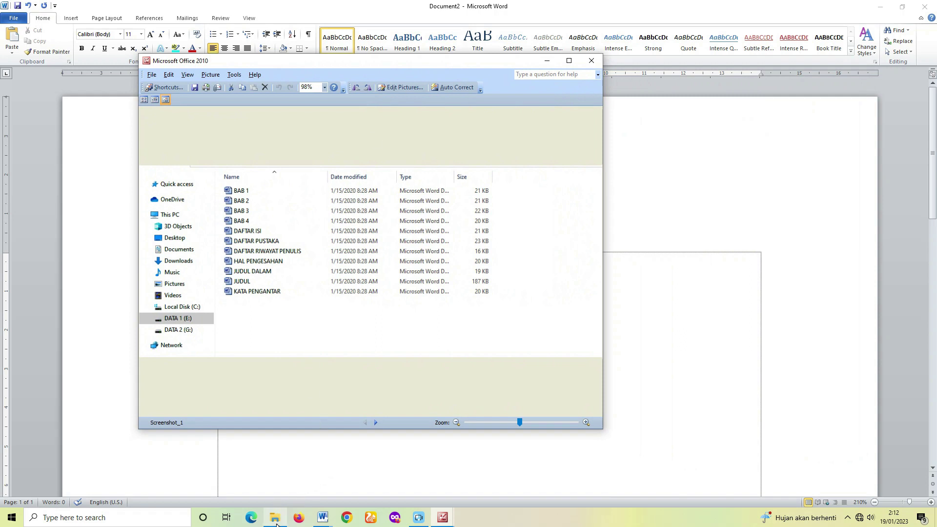
mouse_move(276, 524)
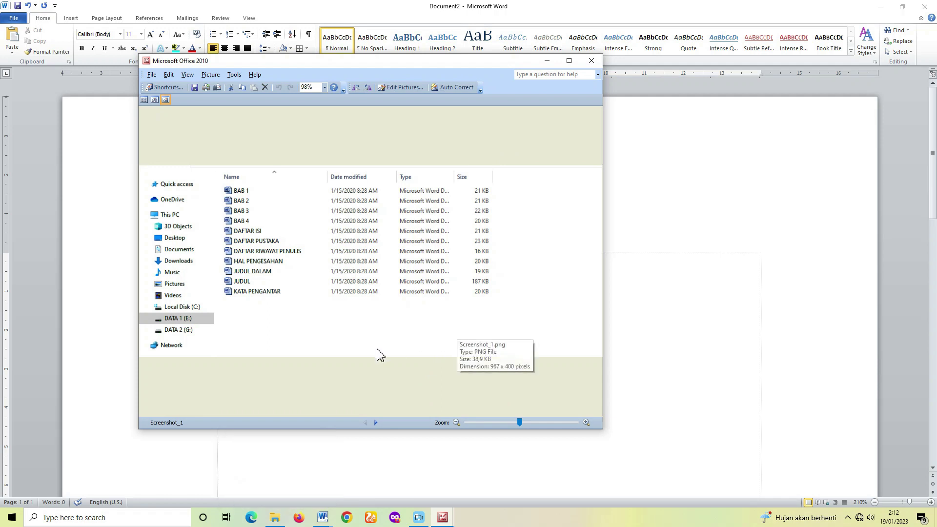
drag(356, 63, 557, 98)
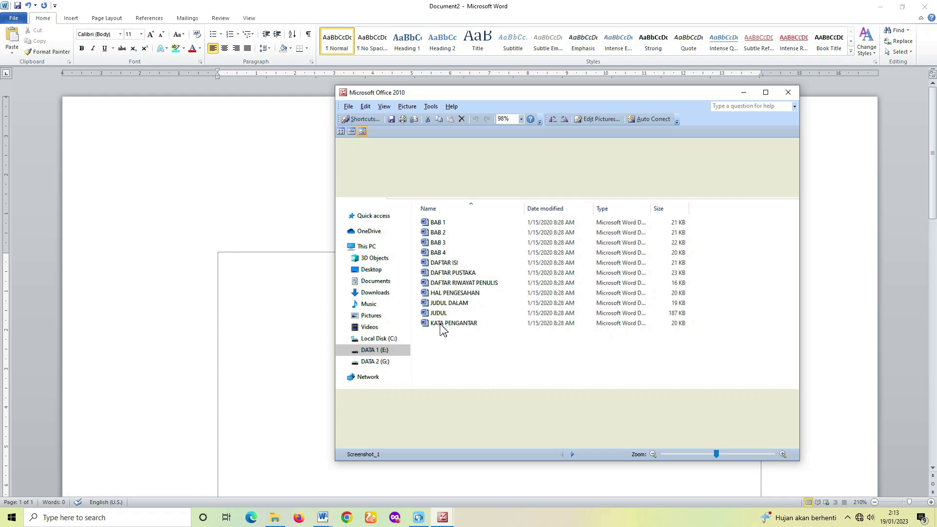
Check the KARYA ILMIAH guideline picture and examine the paper file list in Screenshot_1 at full-window and normal size.
drag(557, 98, 531, 94)
click(441, 518)
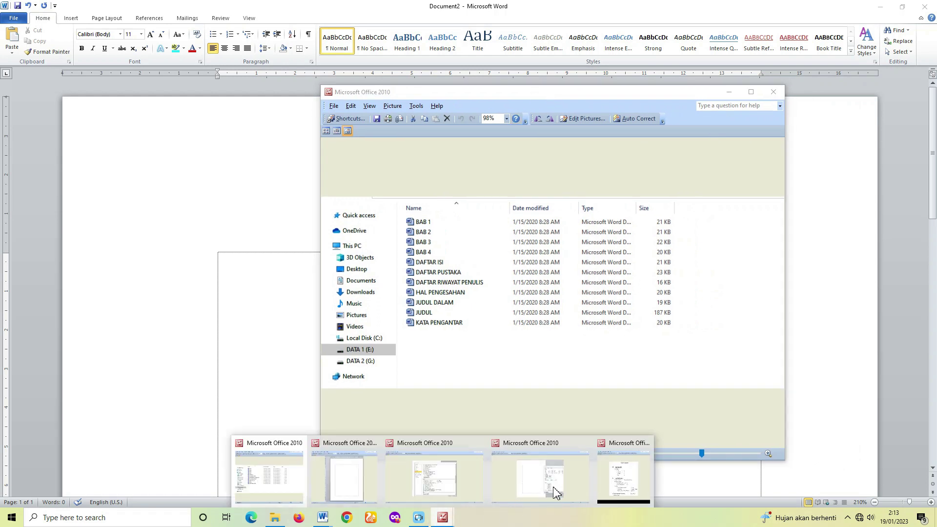
click(610, 474)
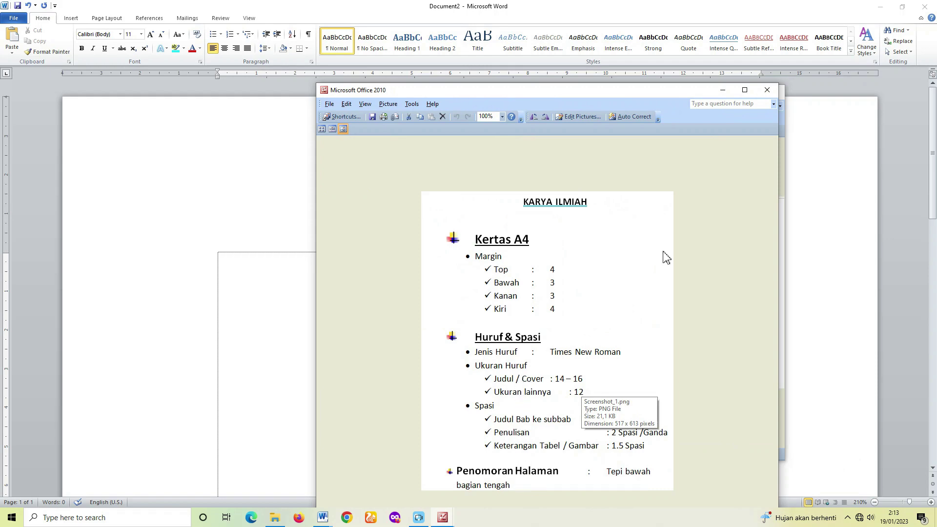
click(722, 90)
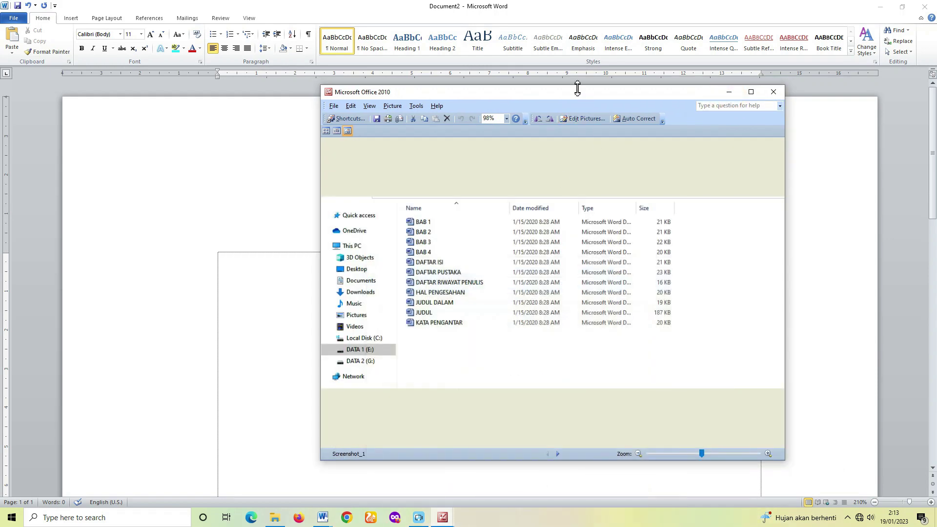
drag(579, 96, 434, 121)
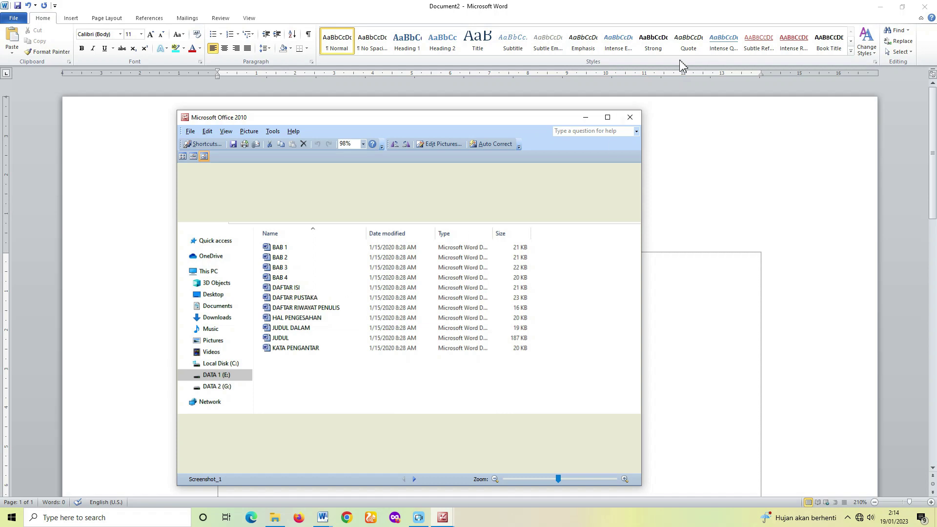
click(606, 117)
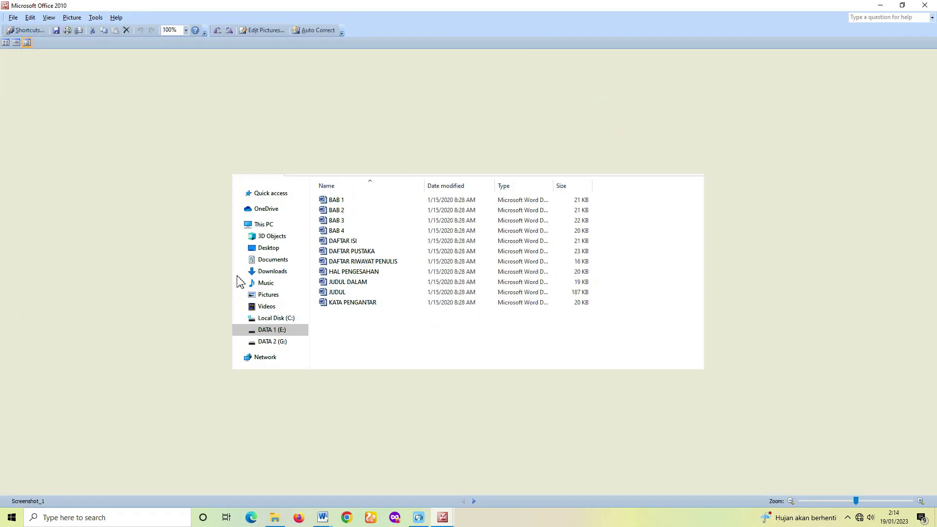
click(902, 5)
drag(498, 125, 683, 108)
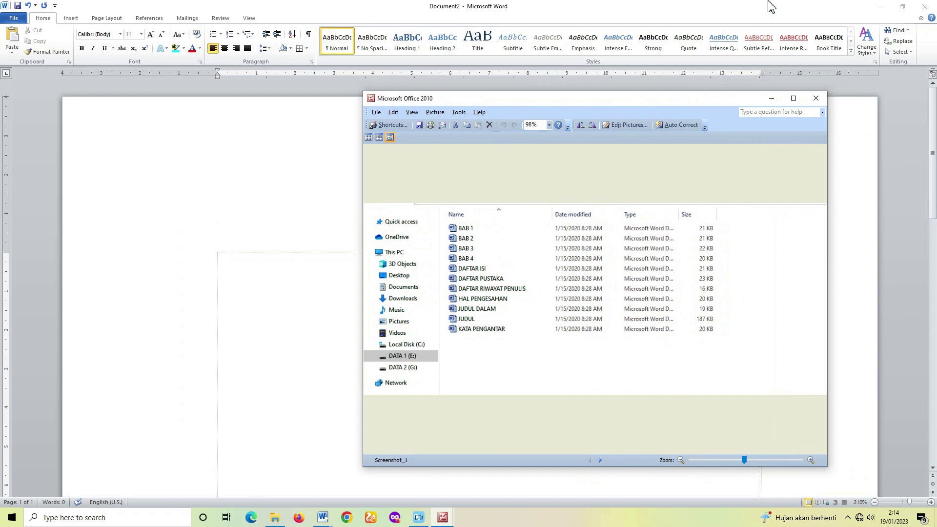
Switch to File Explorer and look through the system folders on Local Disk (C:).
click(275, 518)
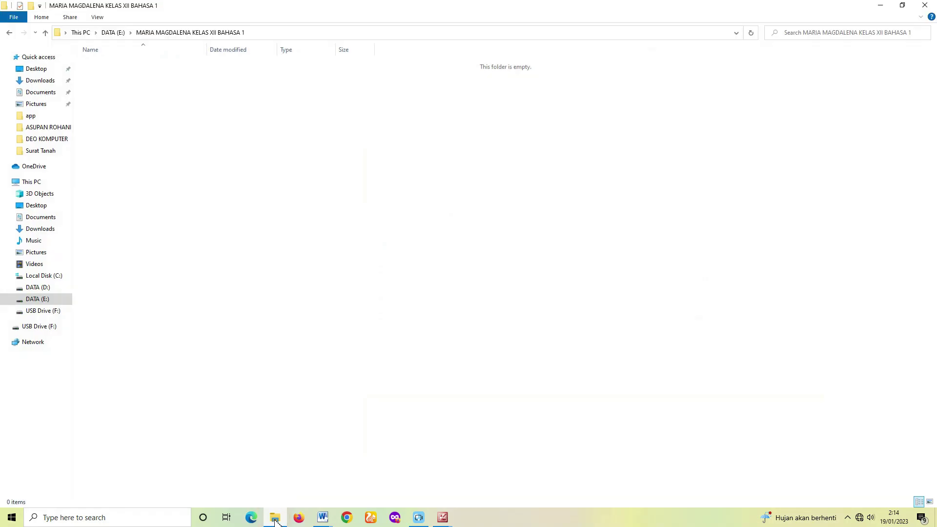
click(42, 279)
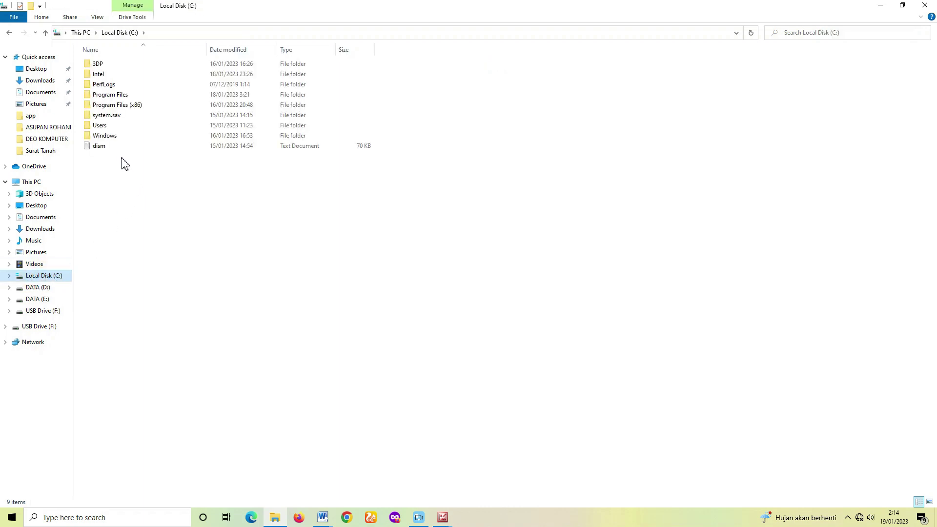
click(107, 138)
drag(97, 196, 128, 66)
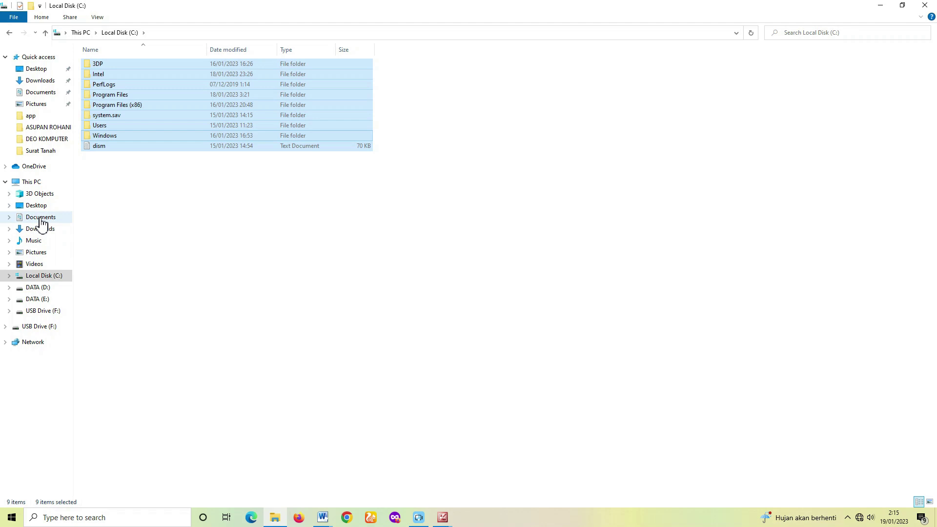
Open drive DATA (E:), refresh its listing and widen the Name column to fit the full folder names.
click(39, 299)
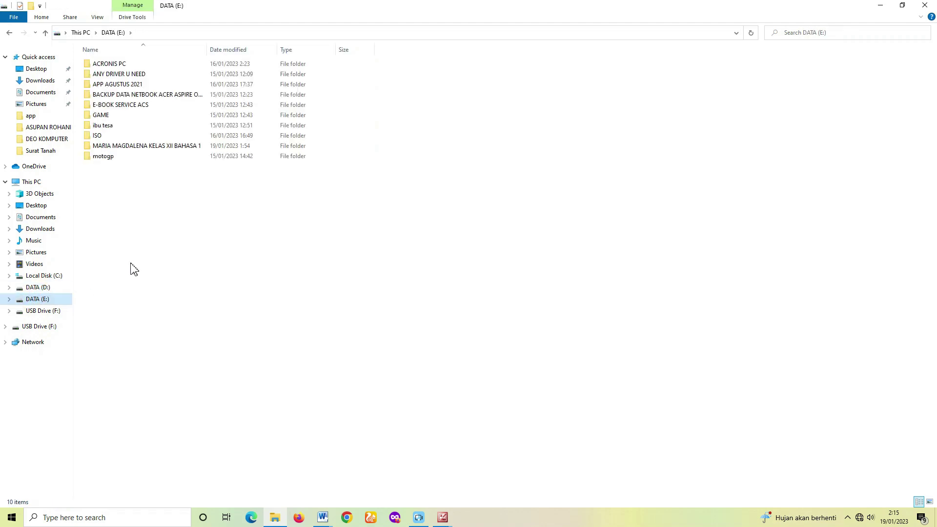
right_click(136, 236)
click(166, 276)
right_click(139, 240)
click(165, 278)
right_click(137, 237)
click(163, 278)
right_click(122, 217)
click(141, 254)
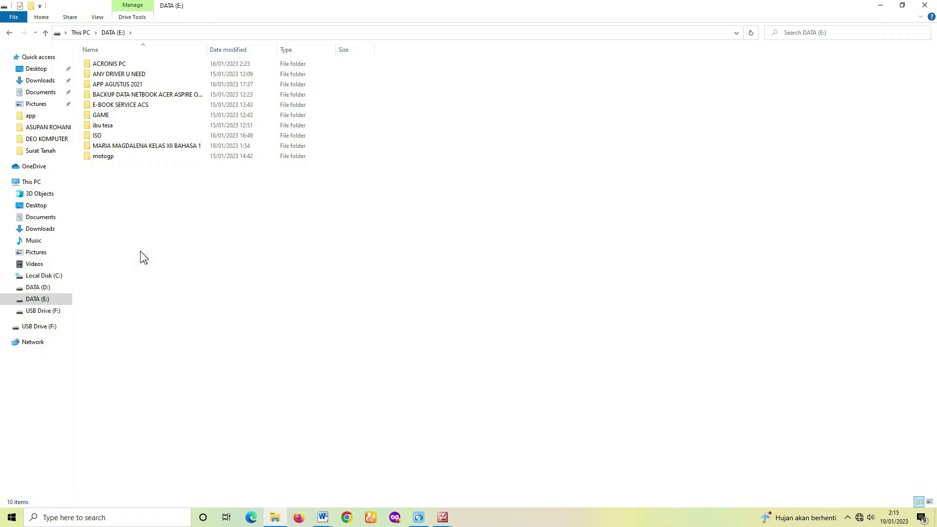
drag(208, 48, 333, 49)
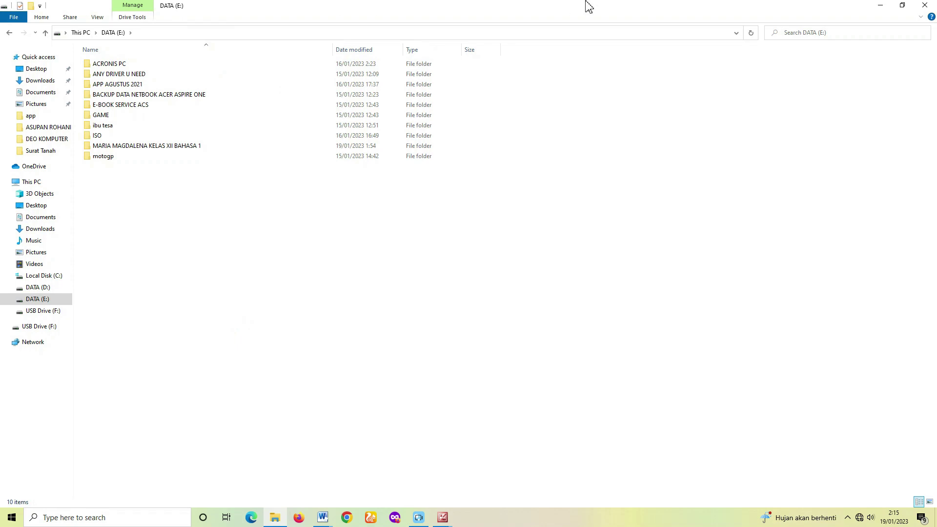
Create a folder on DATA (E:) named with the student's first name followed by KELAS XII IPA 1, and refresh the listing.
right_click(232, 259)
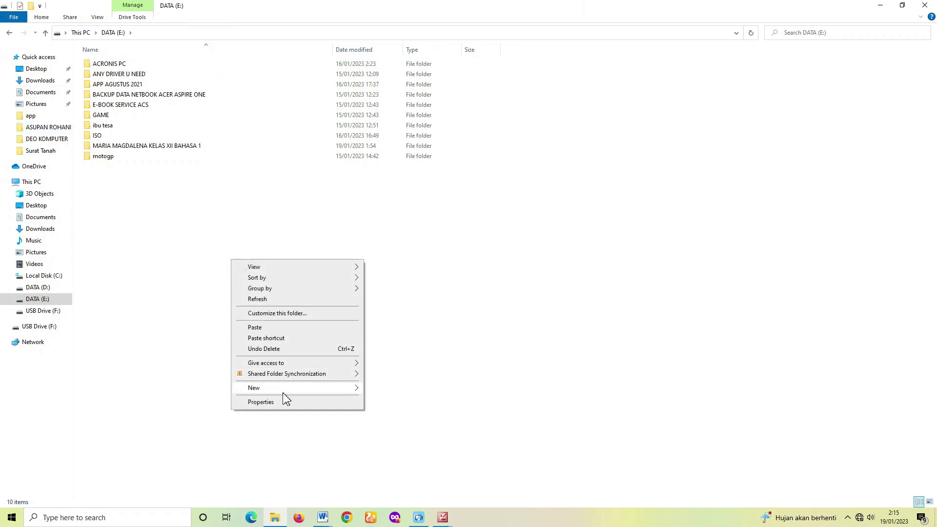
mouse_move(347, 389)
click(393, 388)
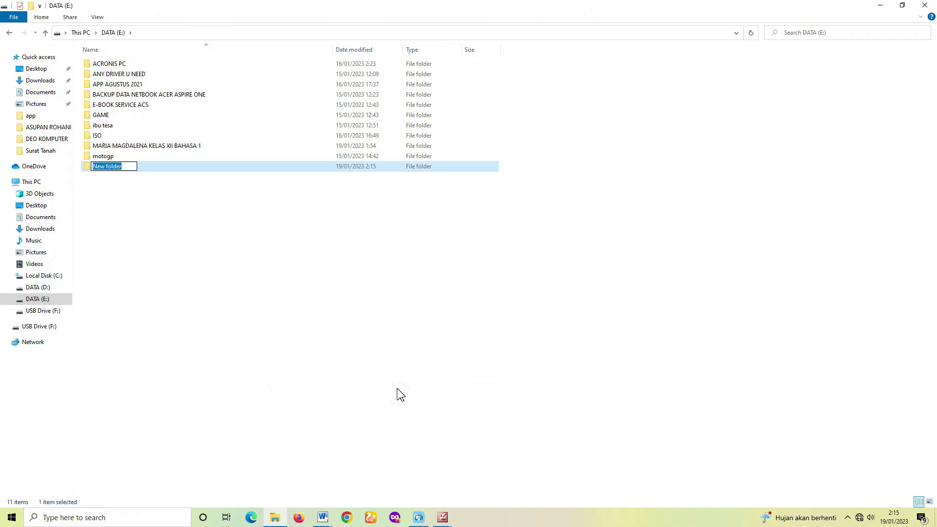
text(VERONIKA KELAS XII IPA 1)
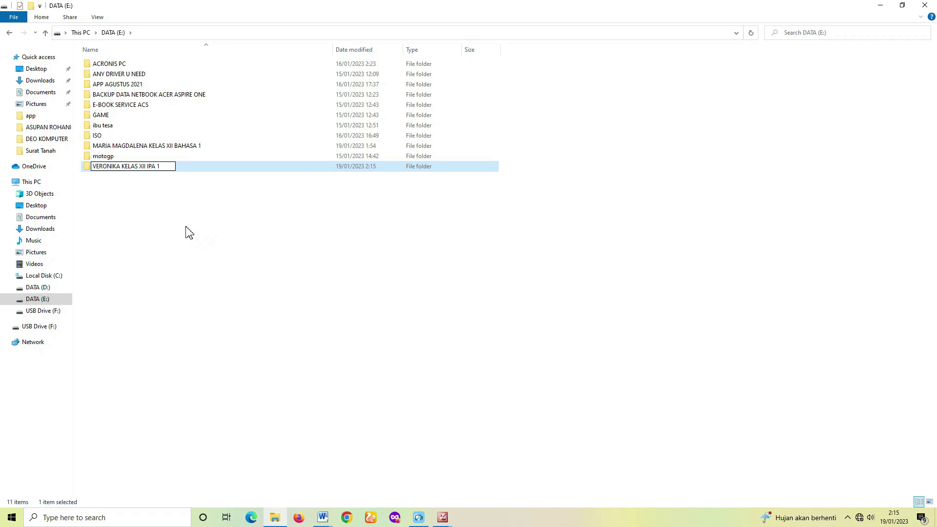
key(Return)
right_click(188, 232)
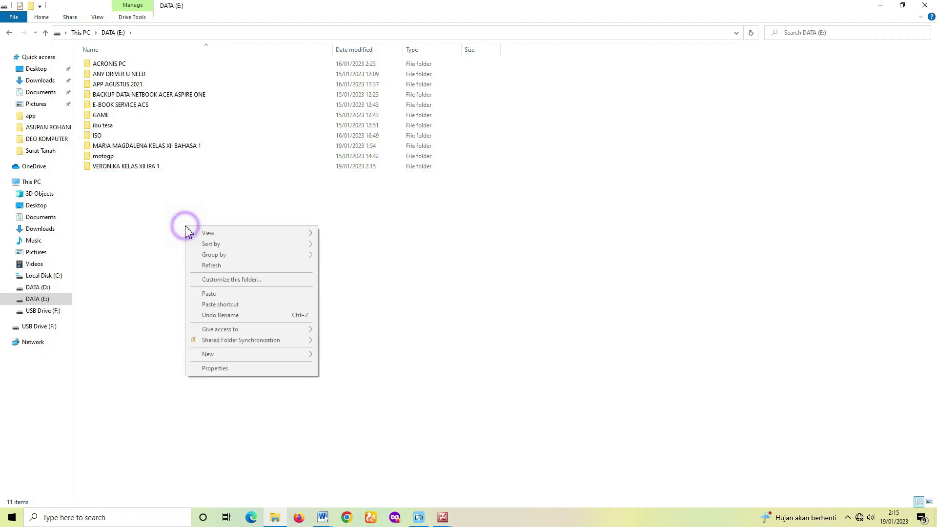
click(205, 264)
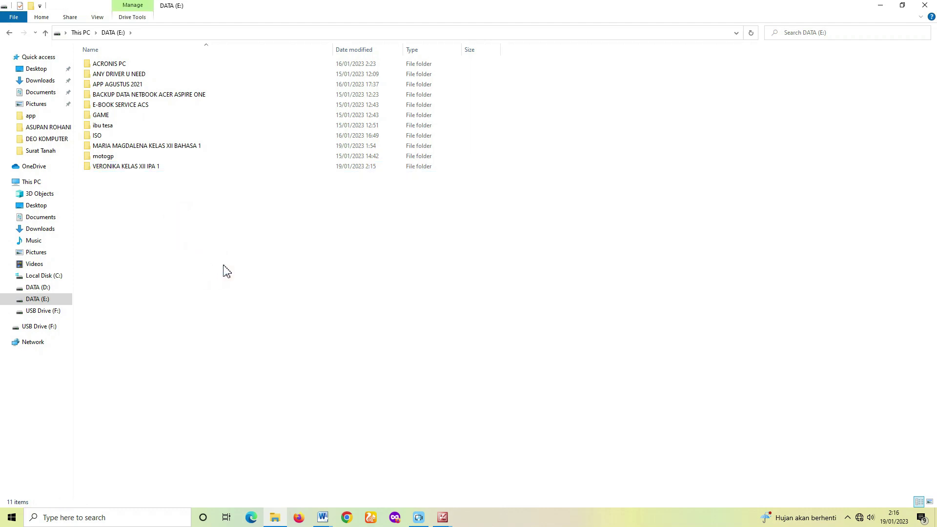
Inspect the contents of the new KELAS XII IPA 1 folder and return to DATA (E:).
click(122, 165)
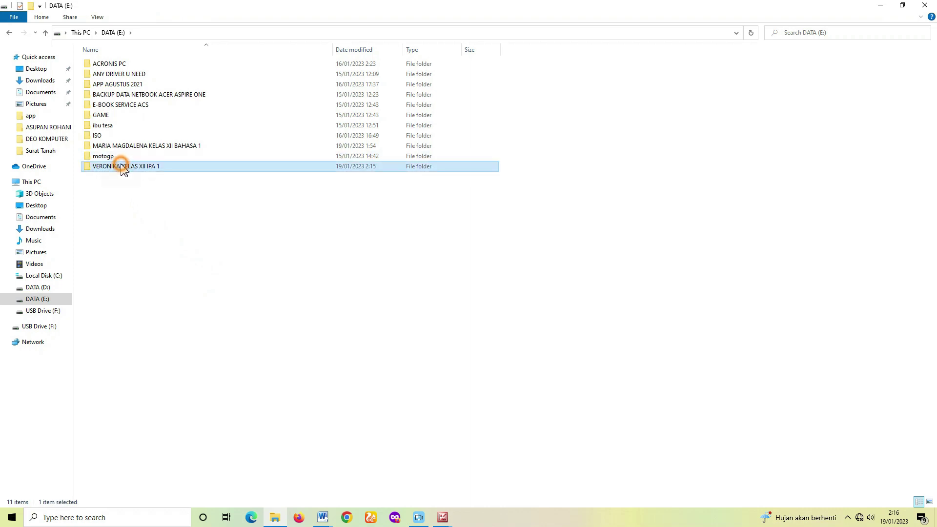
double_click(122, 167)
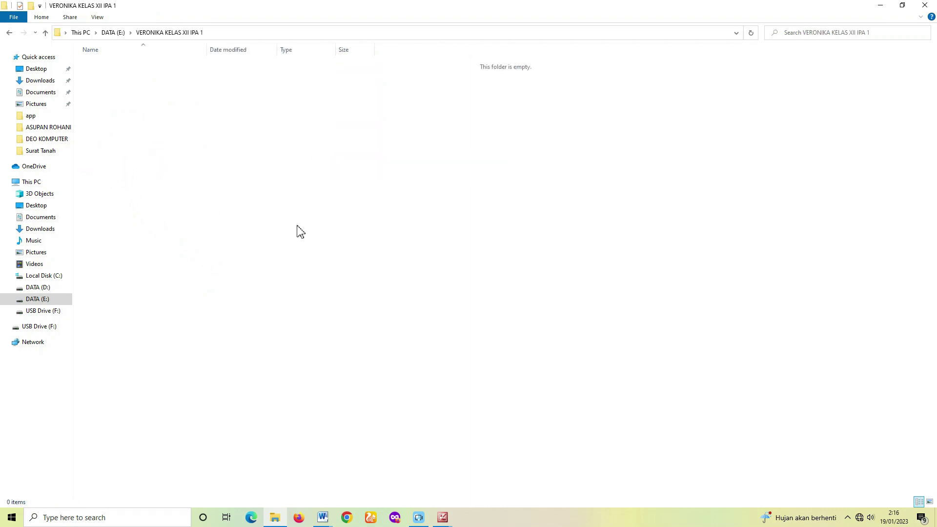
click(145, 153)
right_click(145, 154)
click(174, 191)
click(9, 32)
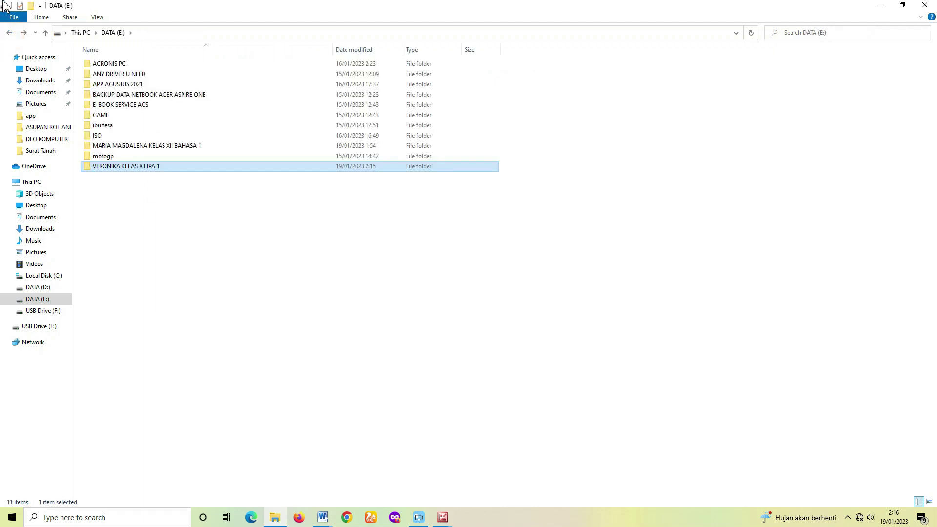
double_click(131, 169)
right_click(132, 166)
click(157, 204)
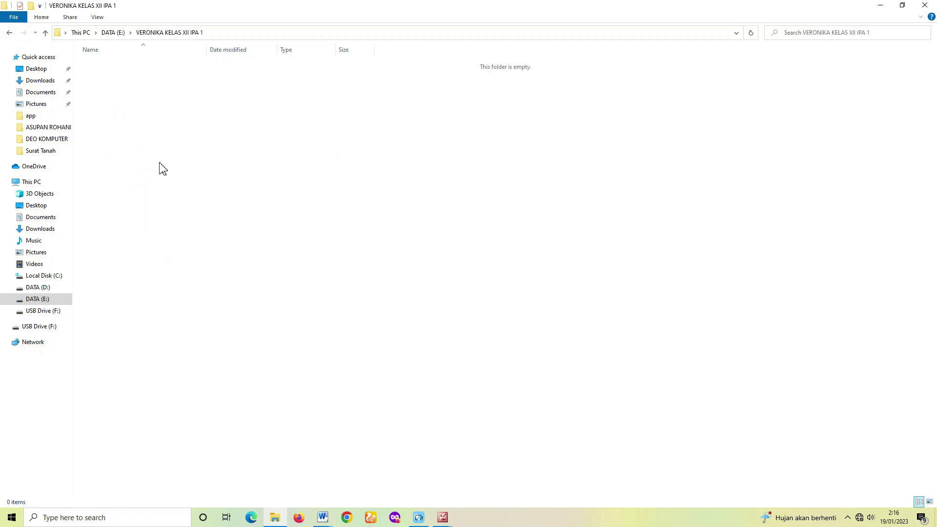
click(8, 34)
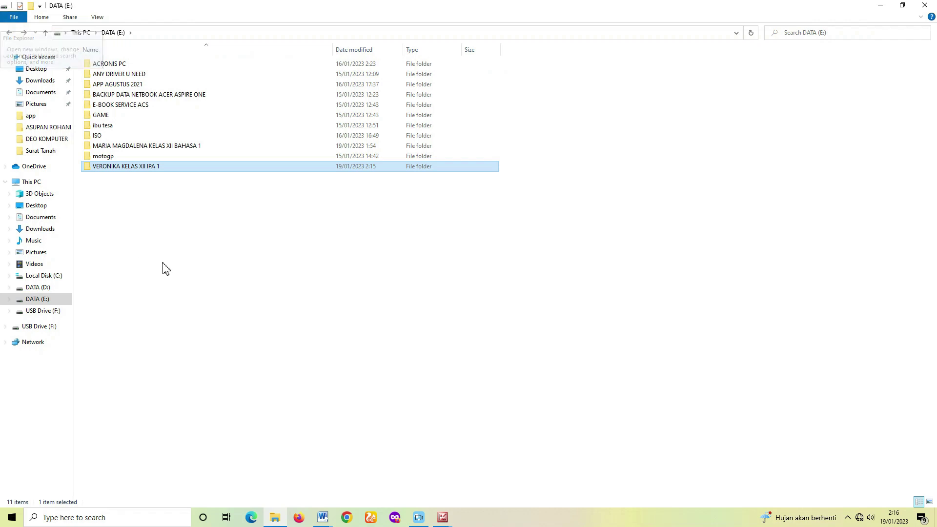
Switch to the Microsoft Office 2010 picture viewer and review the file list in Screenshot_1 and the Page Setup margins in Screenshot_5.
mouse_move(325, 521)
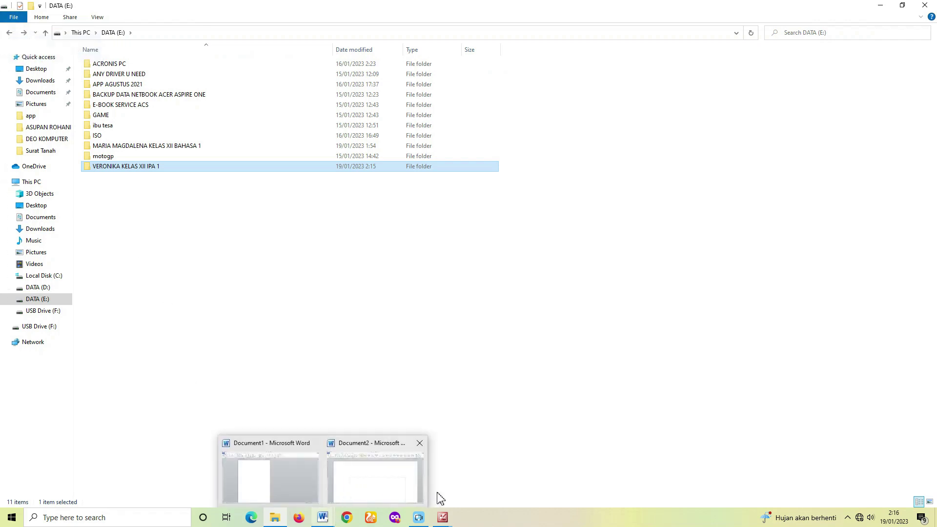
mouse_move(445, 522)
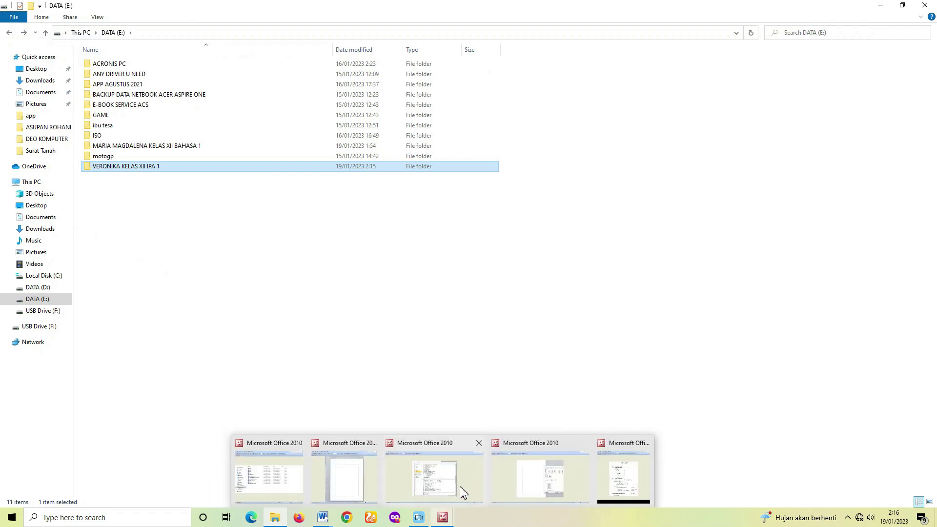
click(276, 481)
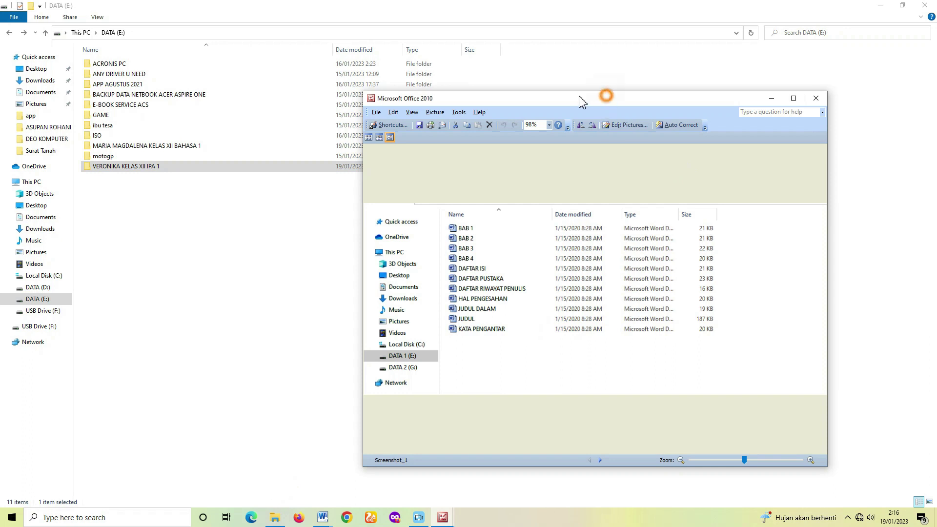
drag(604, 96, 492, 76)
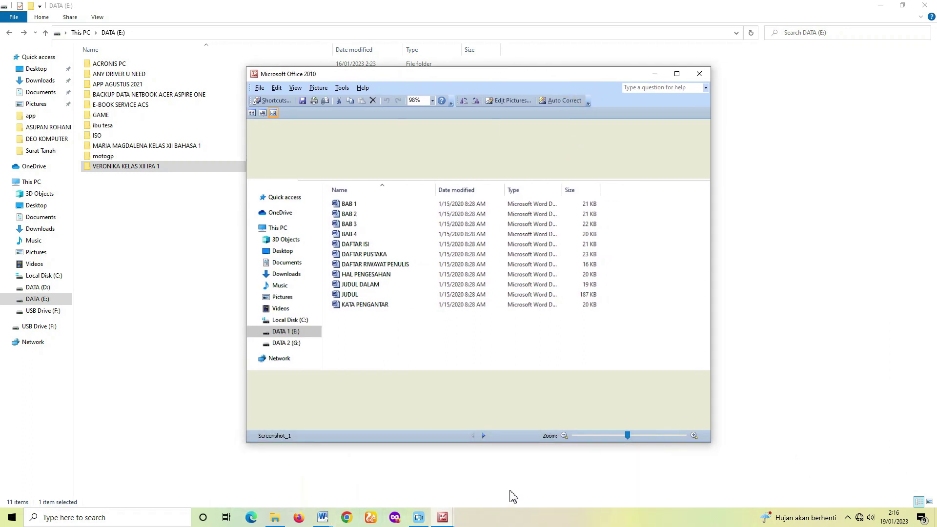
mouse_move(441, 520)
click(533, 485)
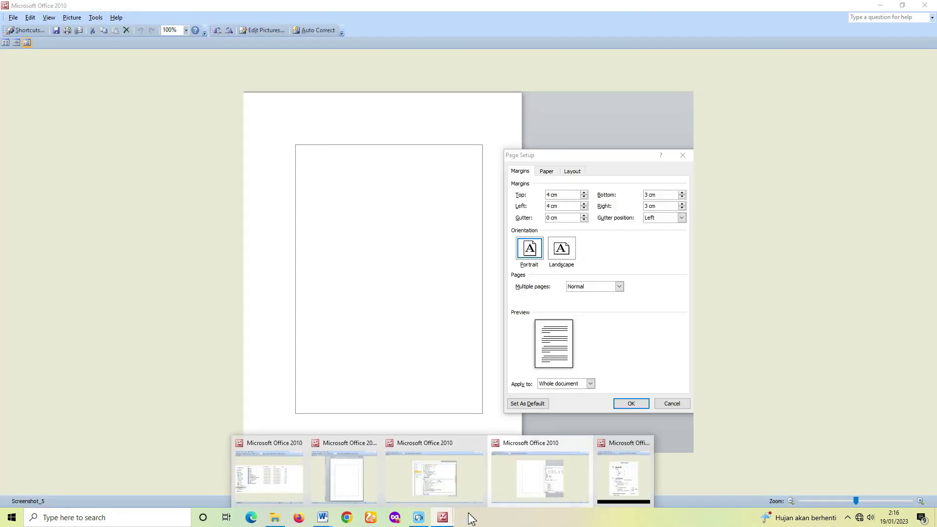
Switch to Document2 in Word, look at its save commands and file information, and return to the page.
mouse_move(323, 518)
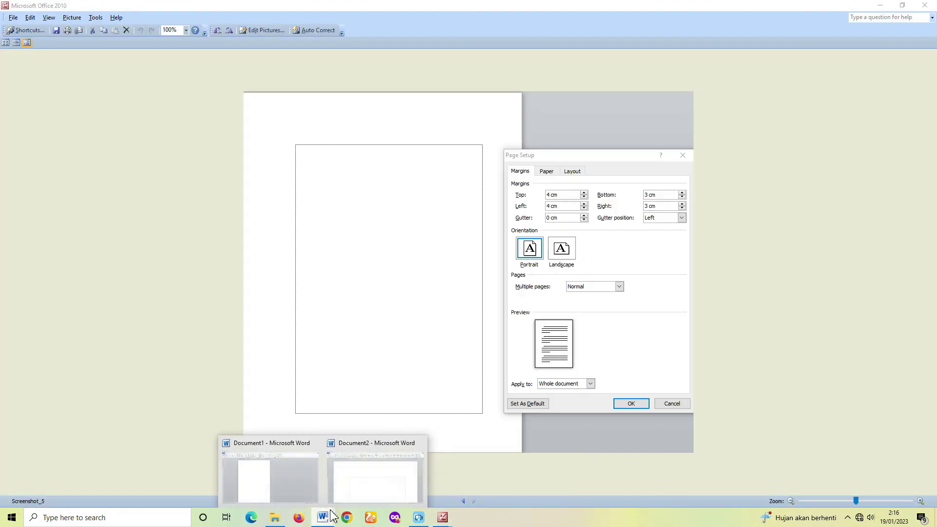
click(346, 479)
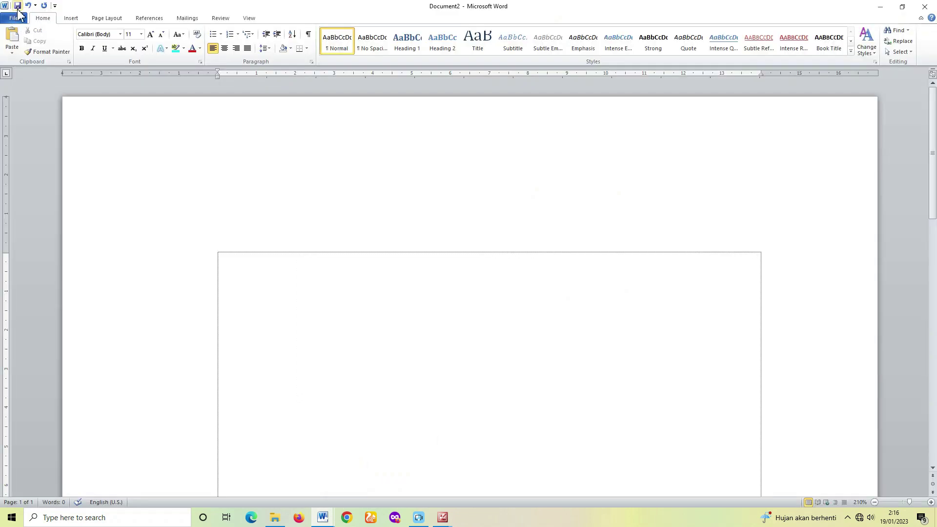
click(13, 19)
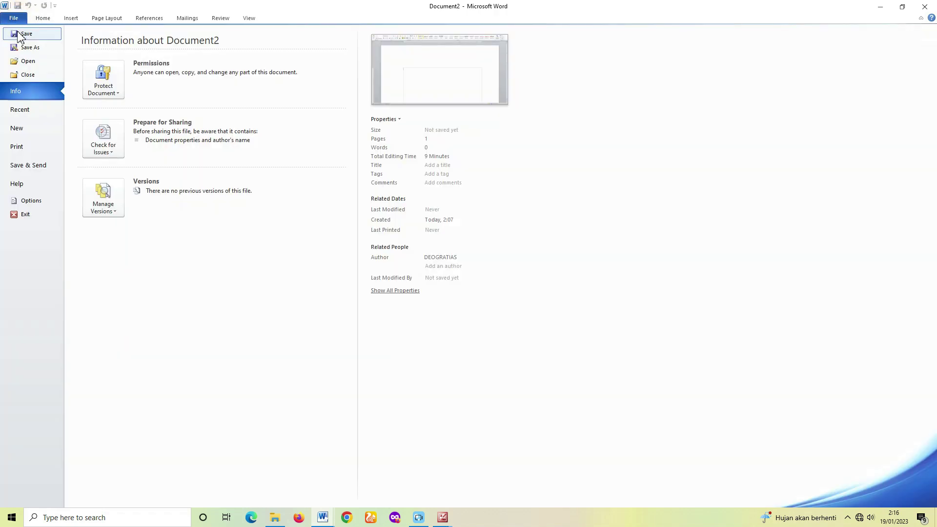
click(41, 20)
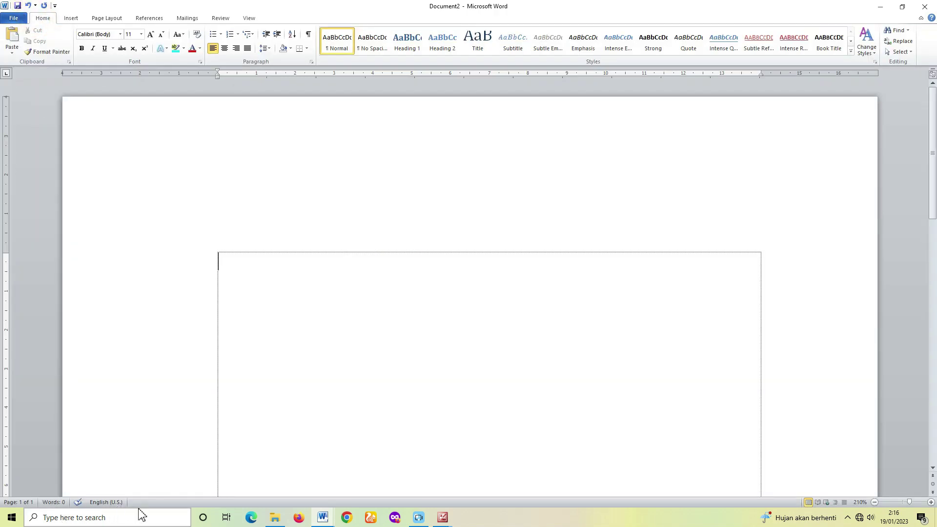
scroll(379, 414, down, 4)
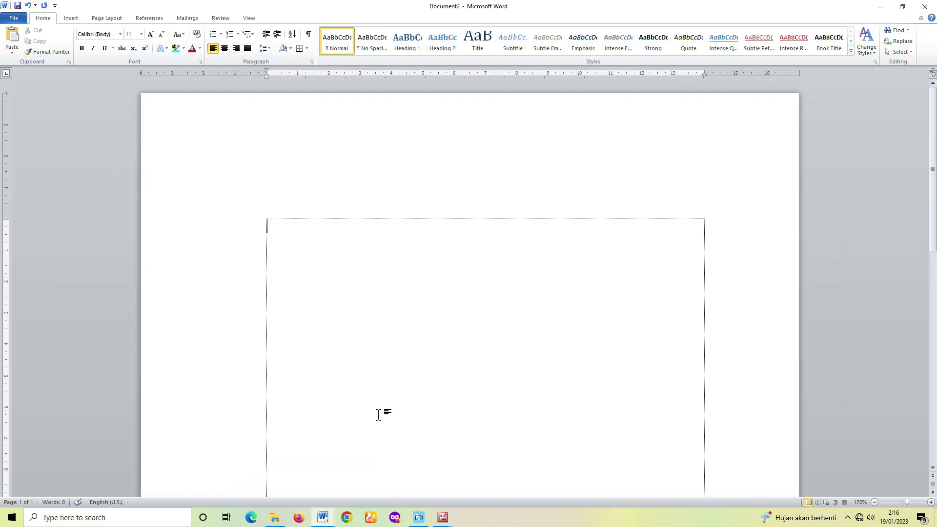
scroll(378, 414, down, 5)
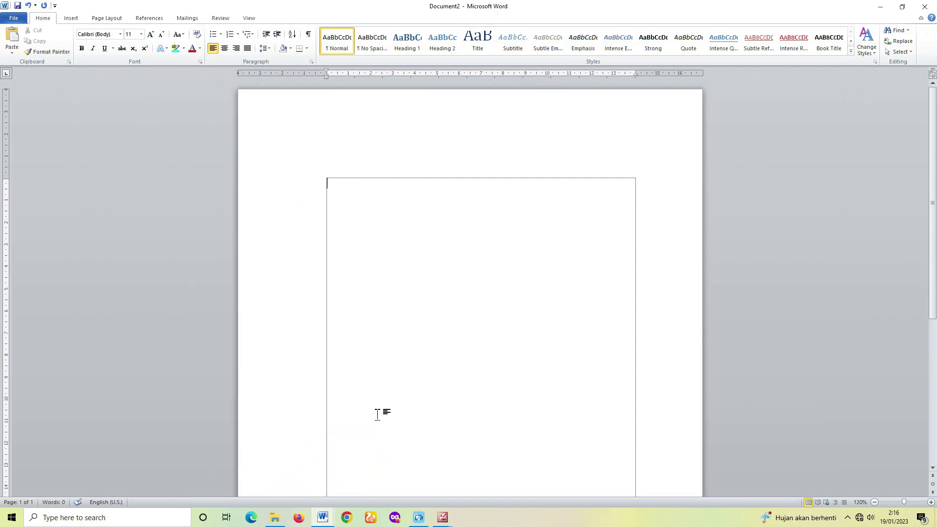
scroll(378, 415, down, 3)
scroll(276, 381, up, 4)
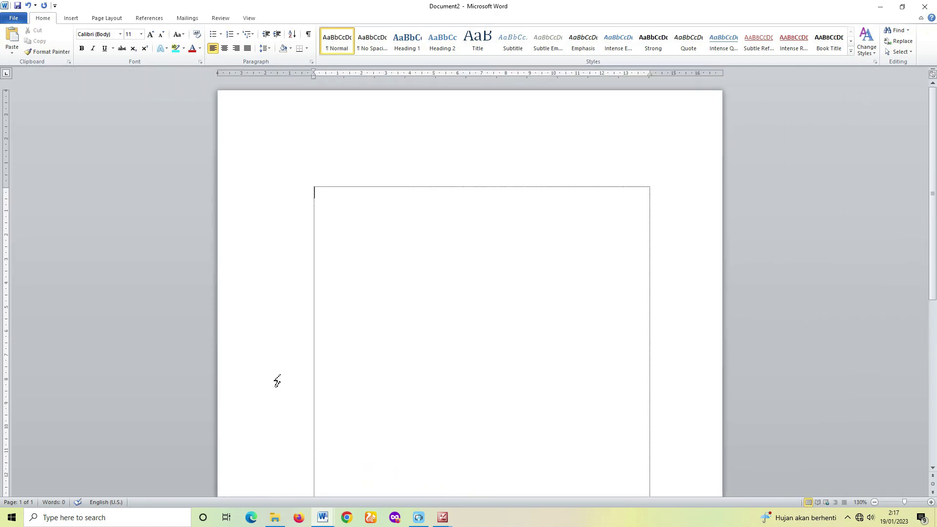
scroll(276, 381, up, 8)
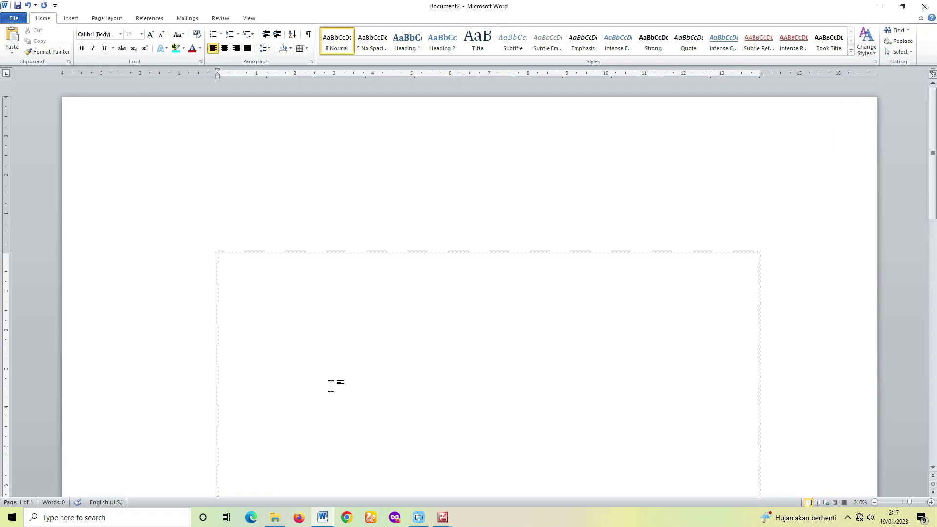
scroll(330, 387, down, 6)
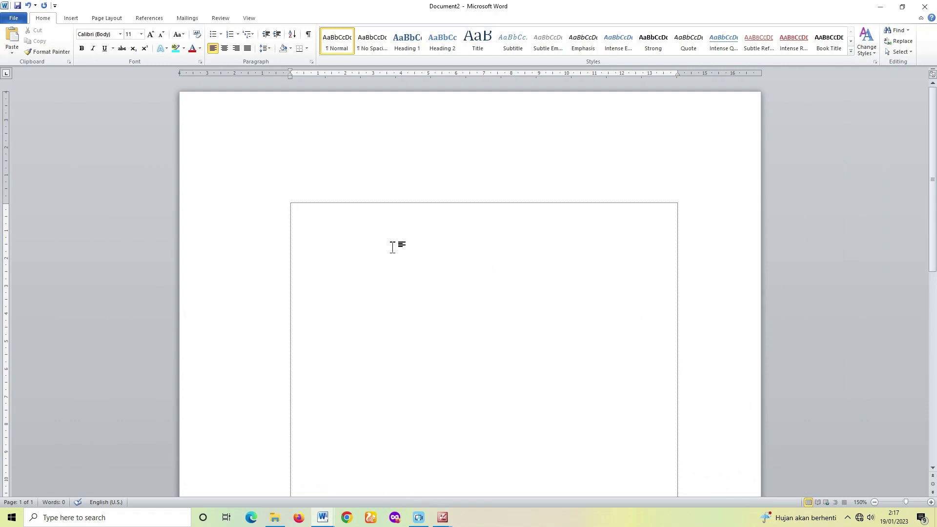
click(848, 518)
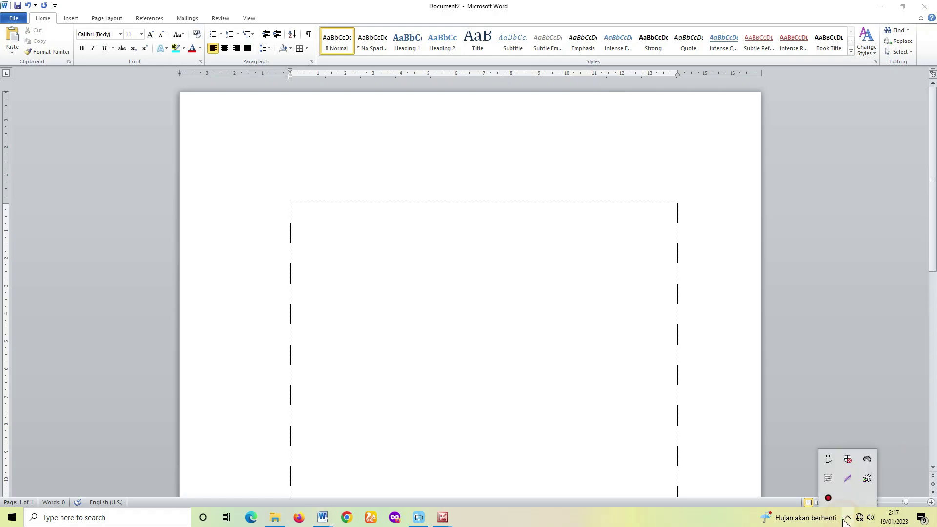